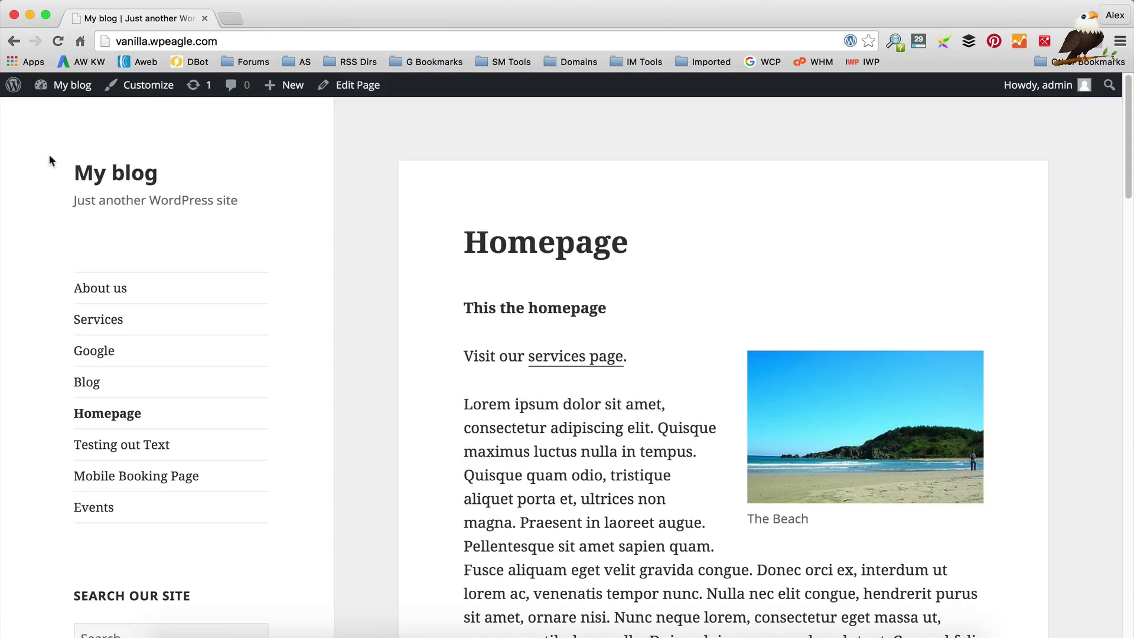
# Search the plugin directory for 'Yoast seo', then install and activate the Yoast SEO plugin
pyautogui.moveTo(59, 86)
pyautogui.click(57, 115)
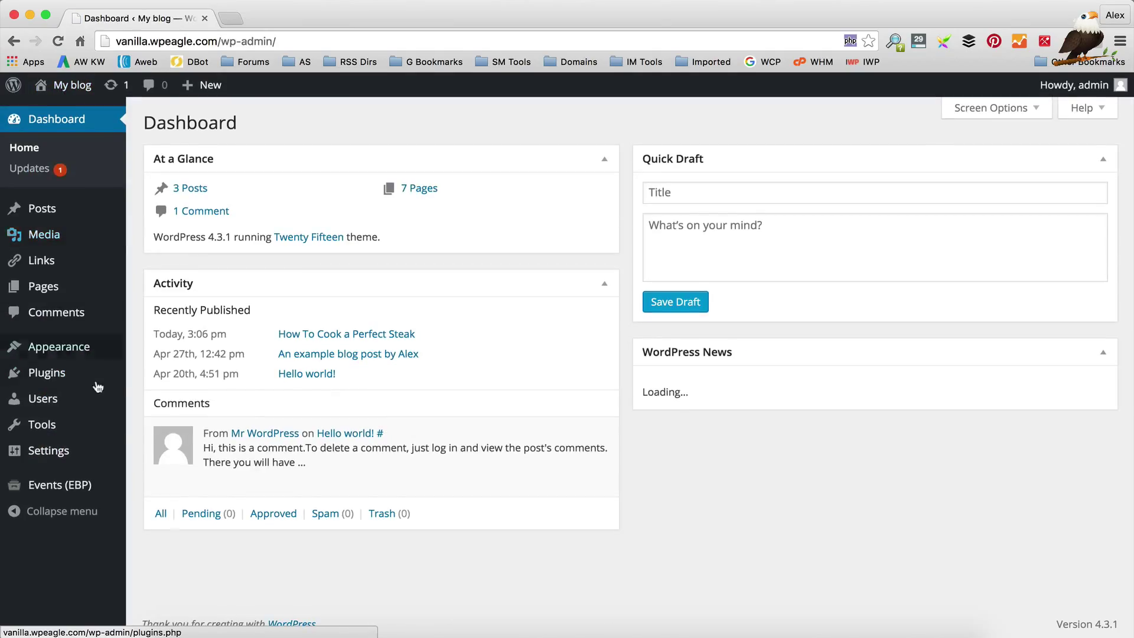
pyautogui.moveTo(98, 386)
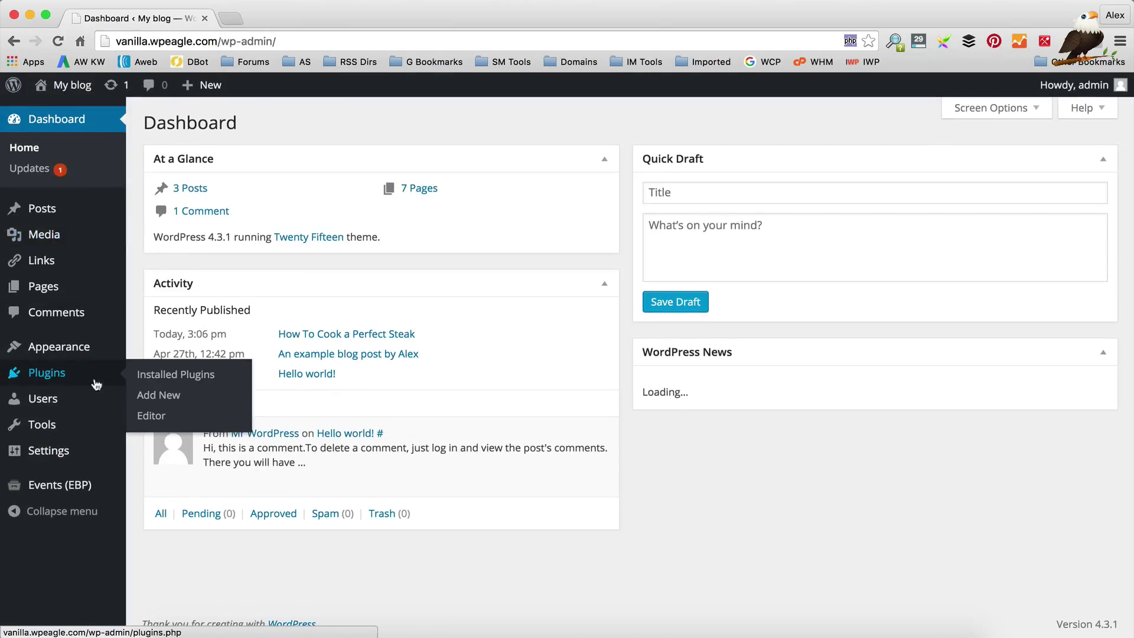
pyautogui.click(195, 399)
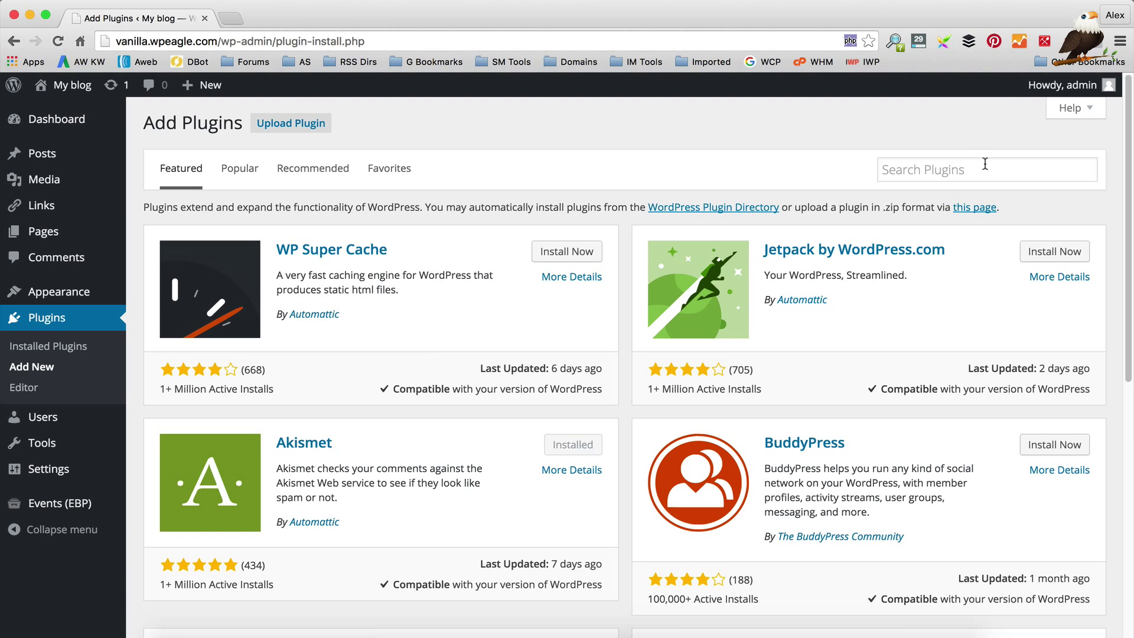
pyautogui.click(967, 171)
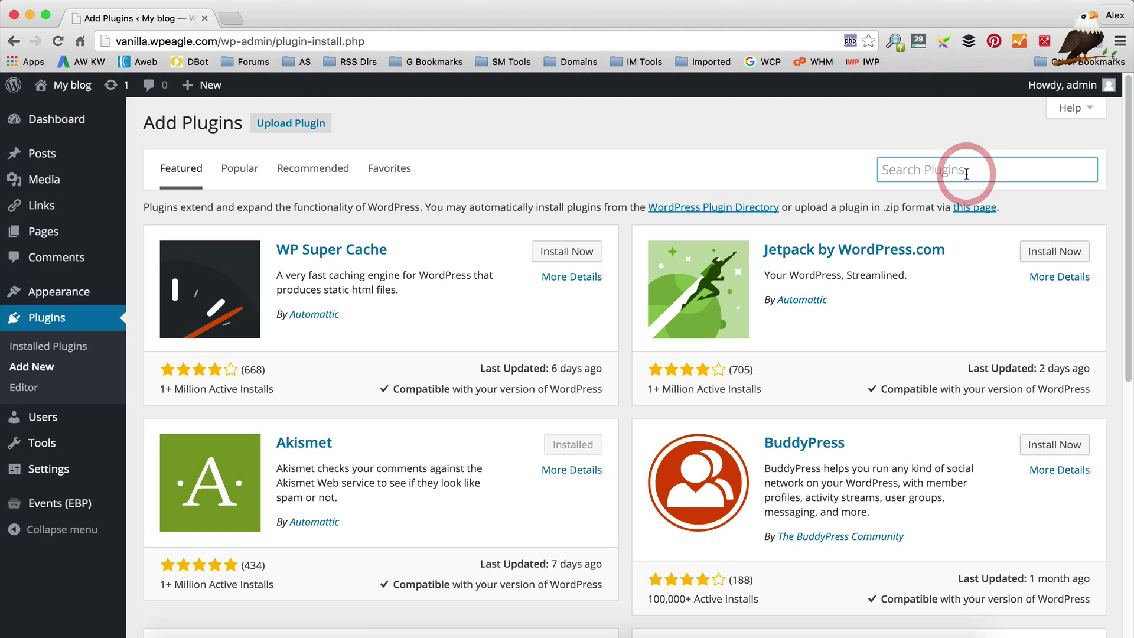
pyautogui.write('Yoast')
pyautogui.write(' seo')
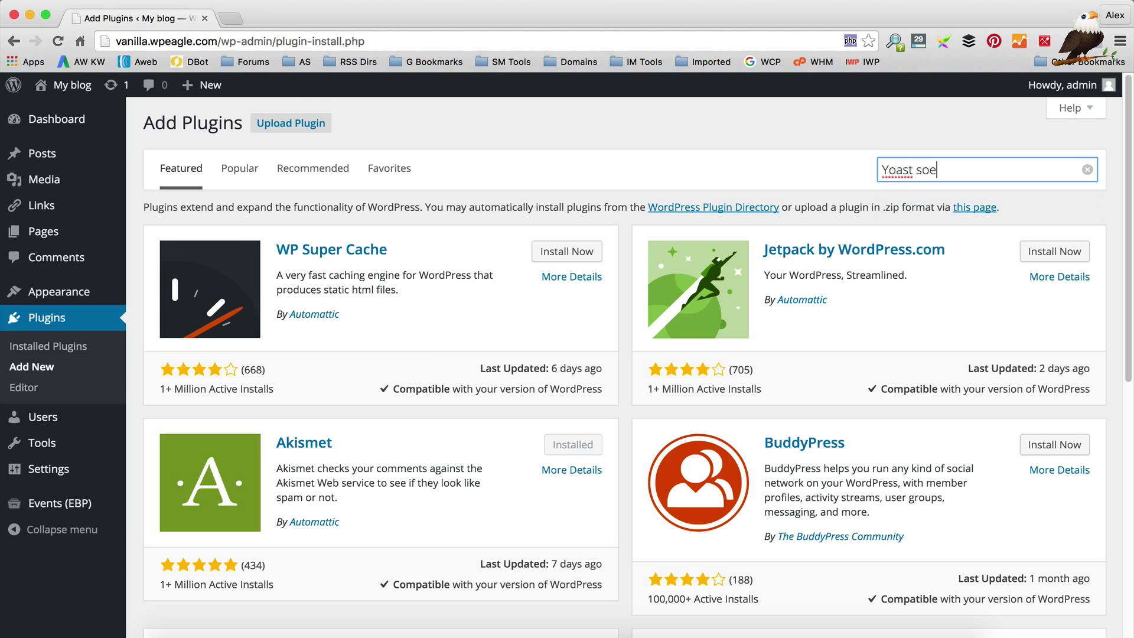
pyautogui.press('Return')
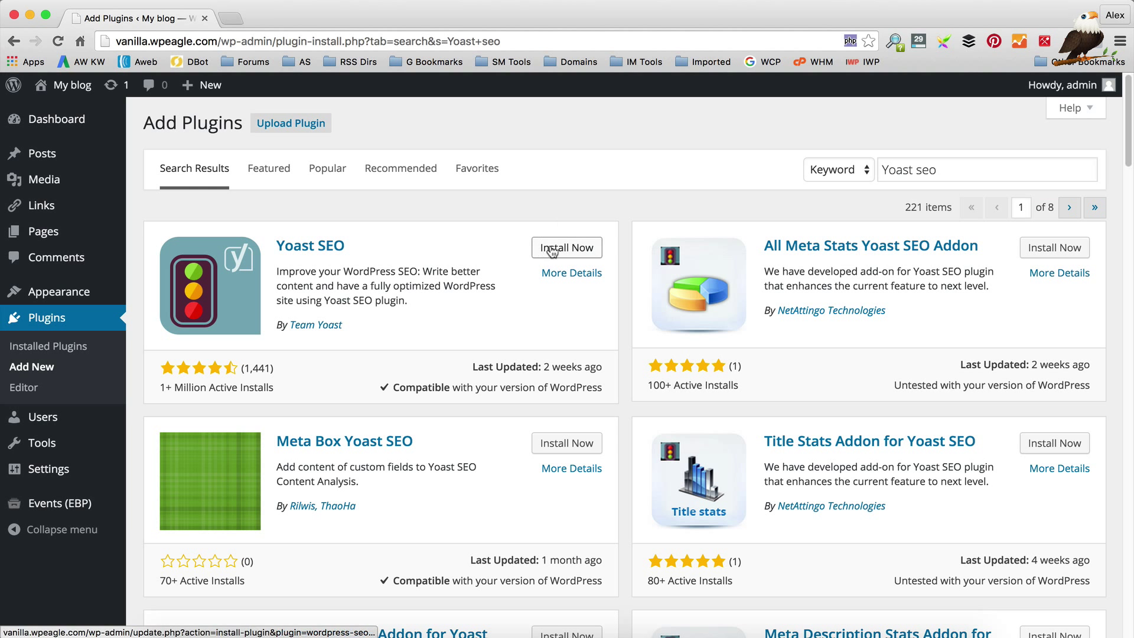
pyautogui.click(551, 249)
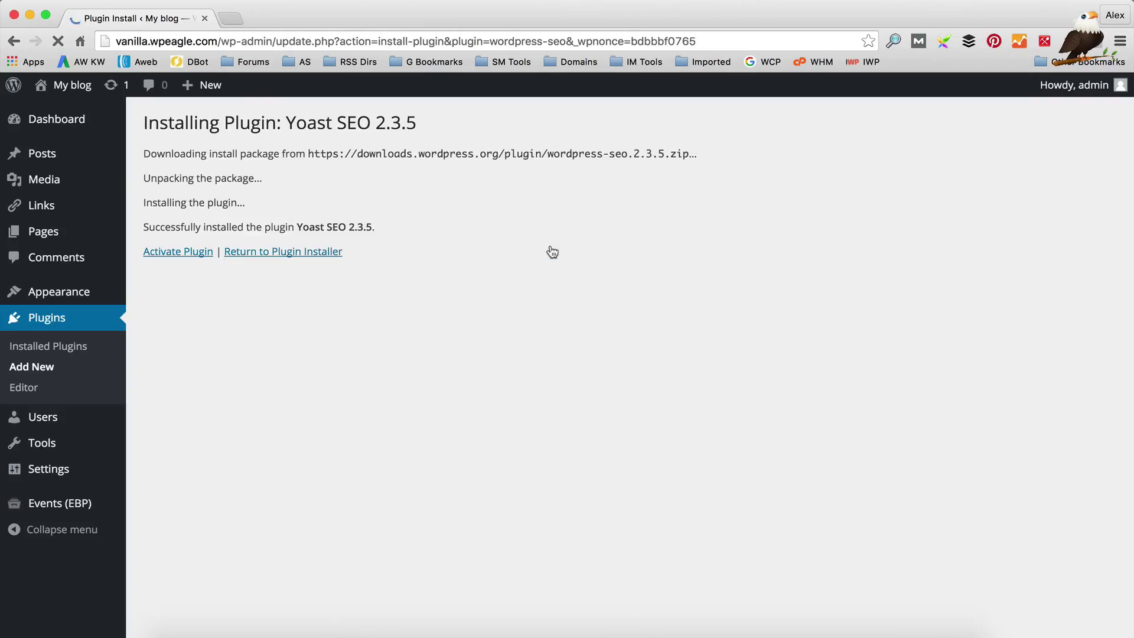
pyautogui.click(157, 251)
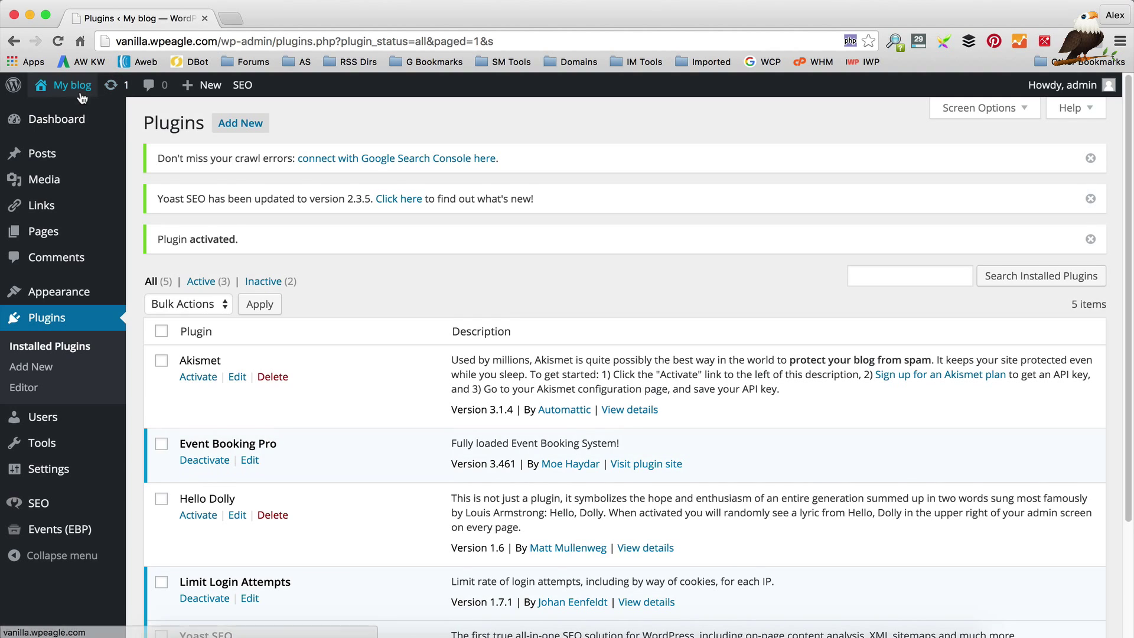
# Visit the live site, go to the Blog page and open 'How To Cook a Perfect Steak'
pyautogui.moveTo(71, 85)
pyautogui.click(72, 114)
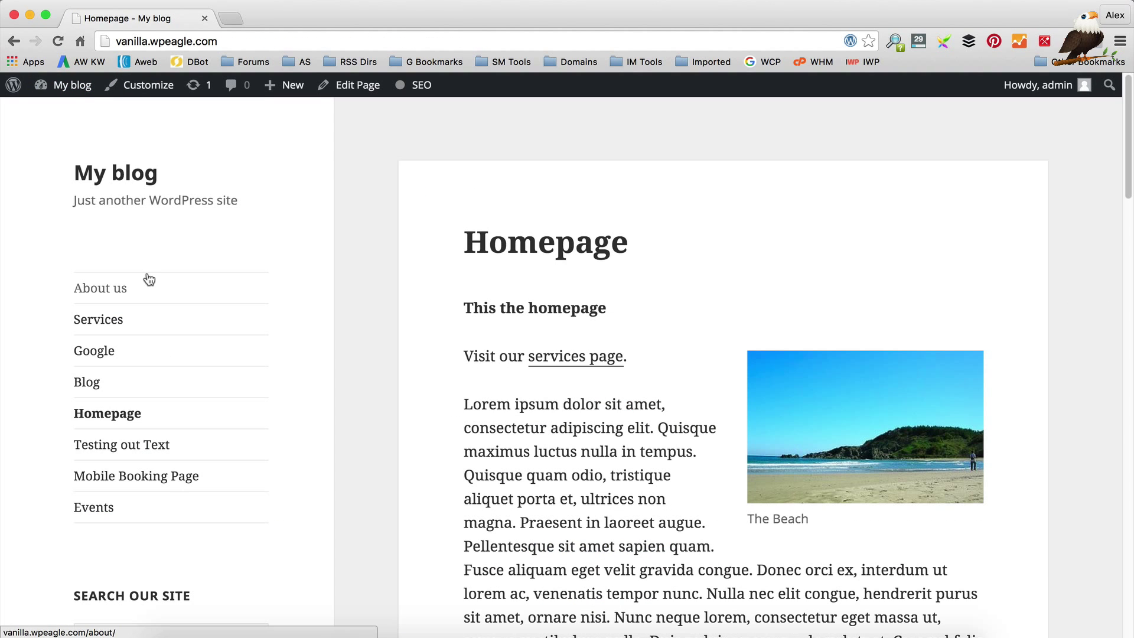
pyautogui.scroll(-5, 149, 279)
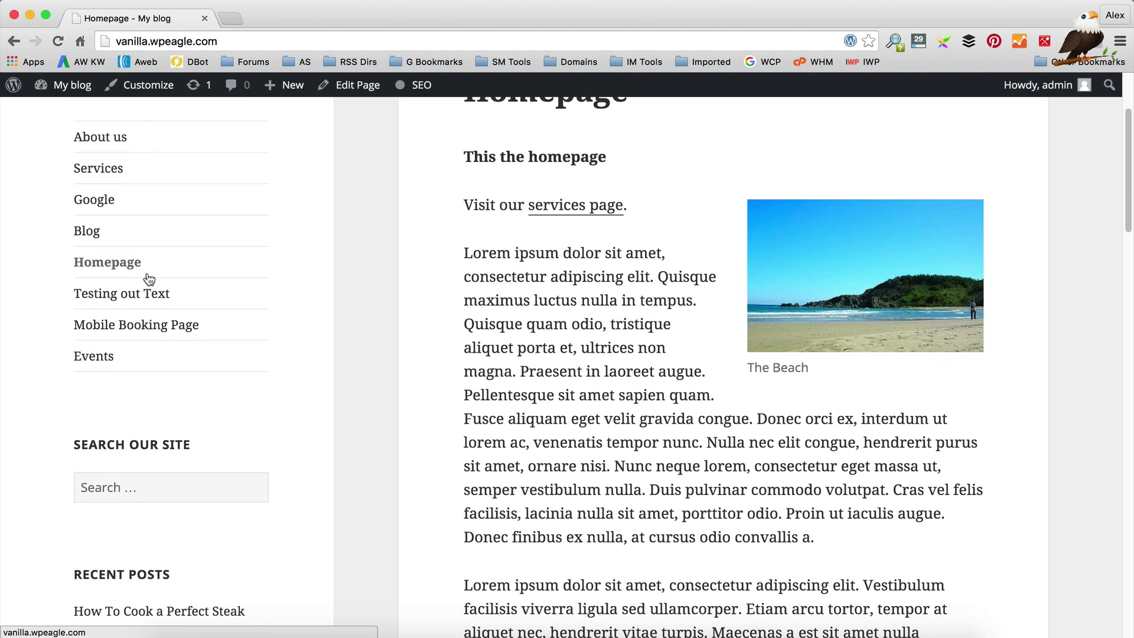
pyautogui.click(85, 230)
pyautogui.scroll(-1, 810, 203)
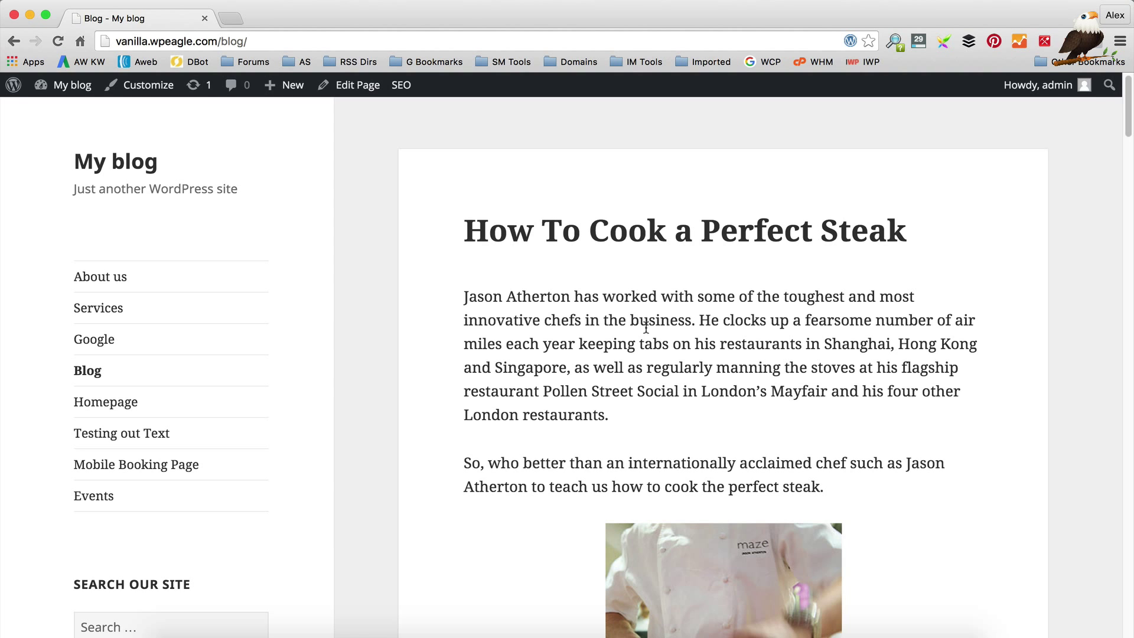
pyautogui.scroll(1, 638, 328)
pyautogui.click(656, 254)
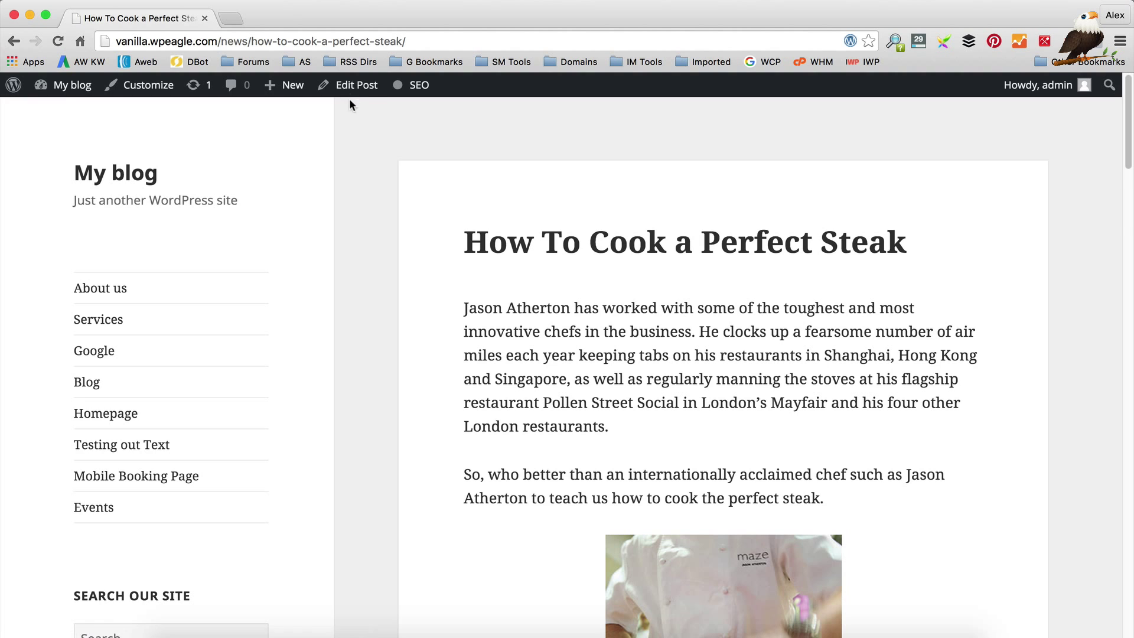
# Open the steak post with Edit Post and scroll through its content in the Visual editor
pyautogui.click(353, 89)
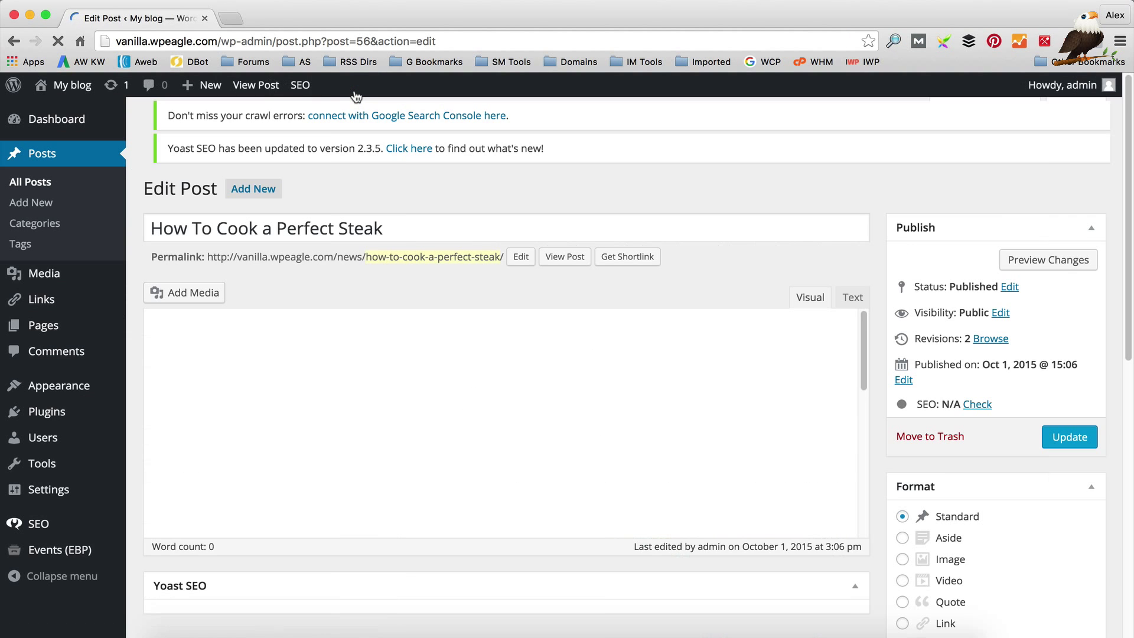
pyautogui.scroll(-2, 760, 174)
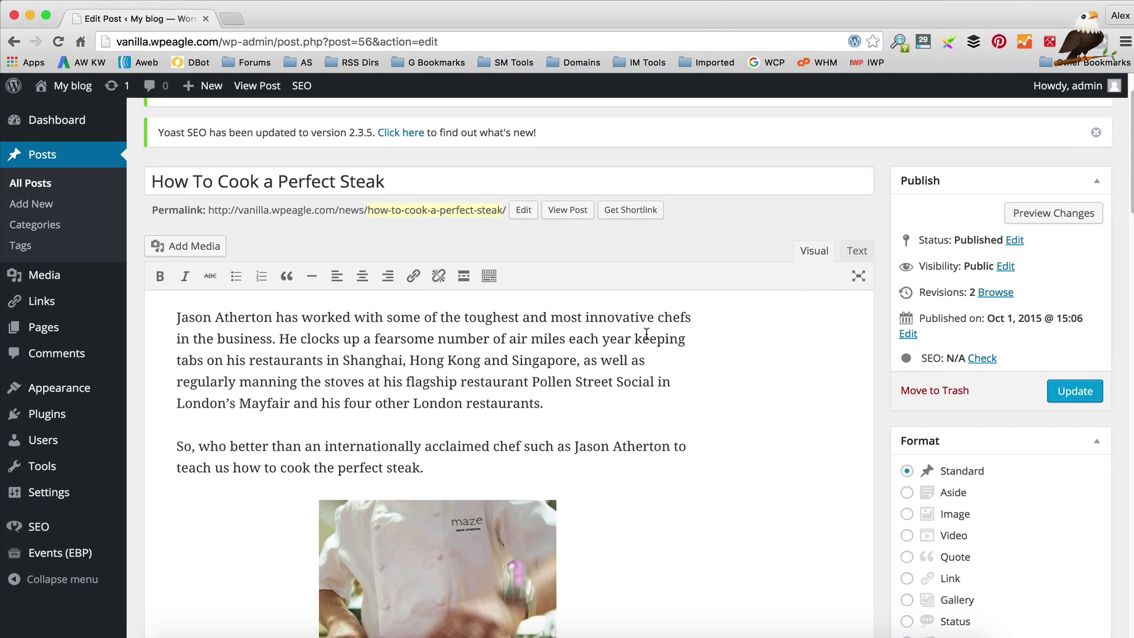
pyautogui.scroll(-6, 646, 334)
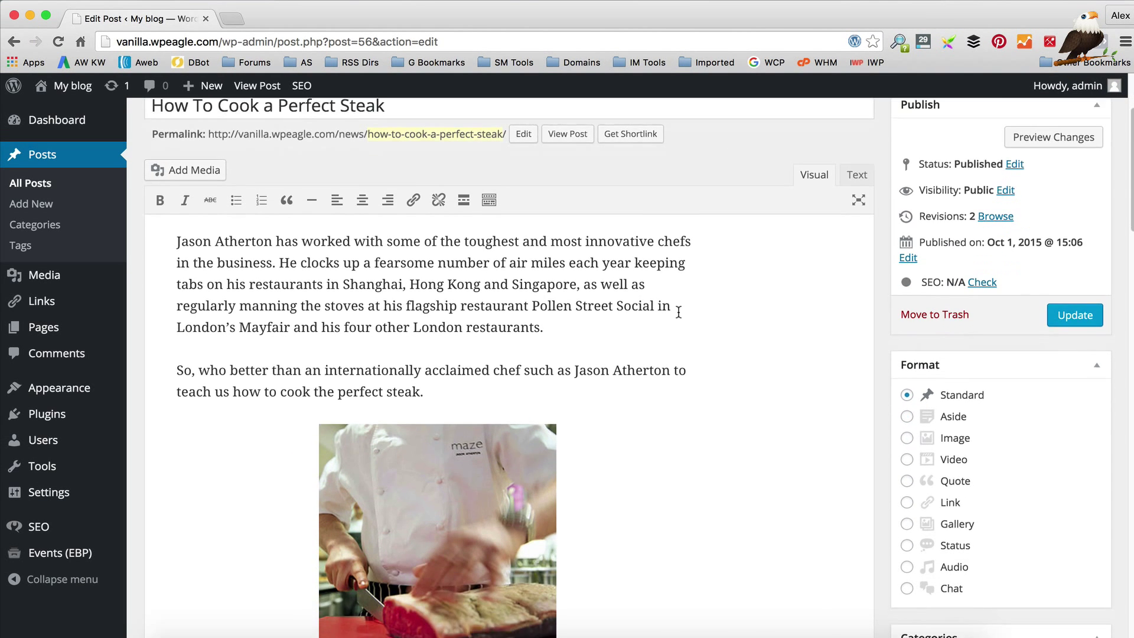
pyautogui.scroll(-3, 679, 312)
pyautogui.scroll(10, 679, 312)
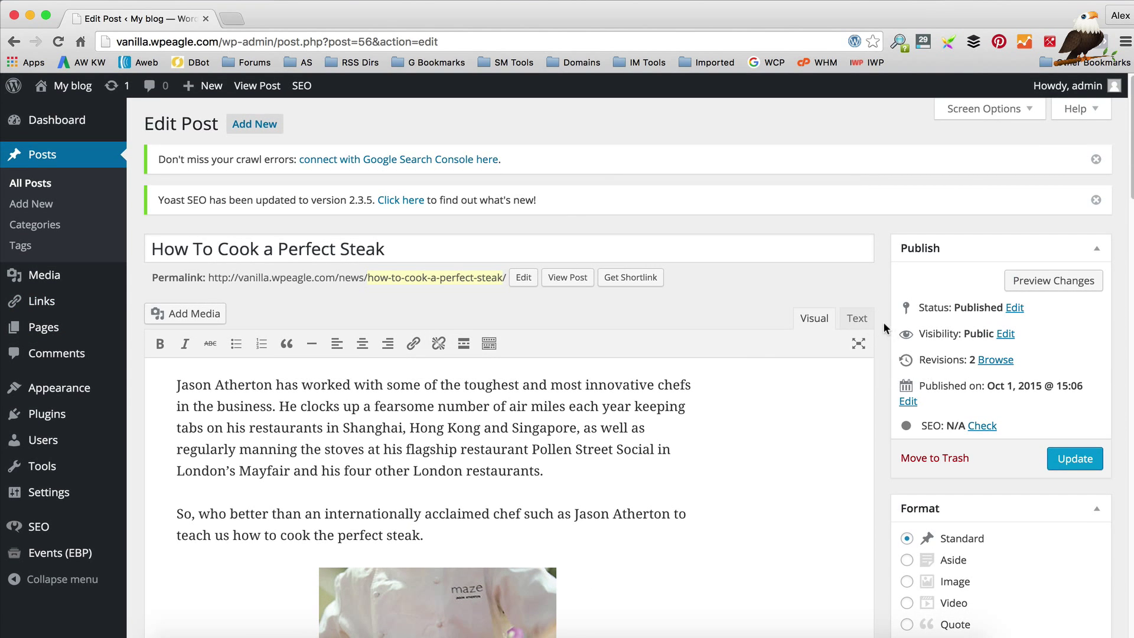
pyautogui.scroll(-15, 884, 327)
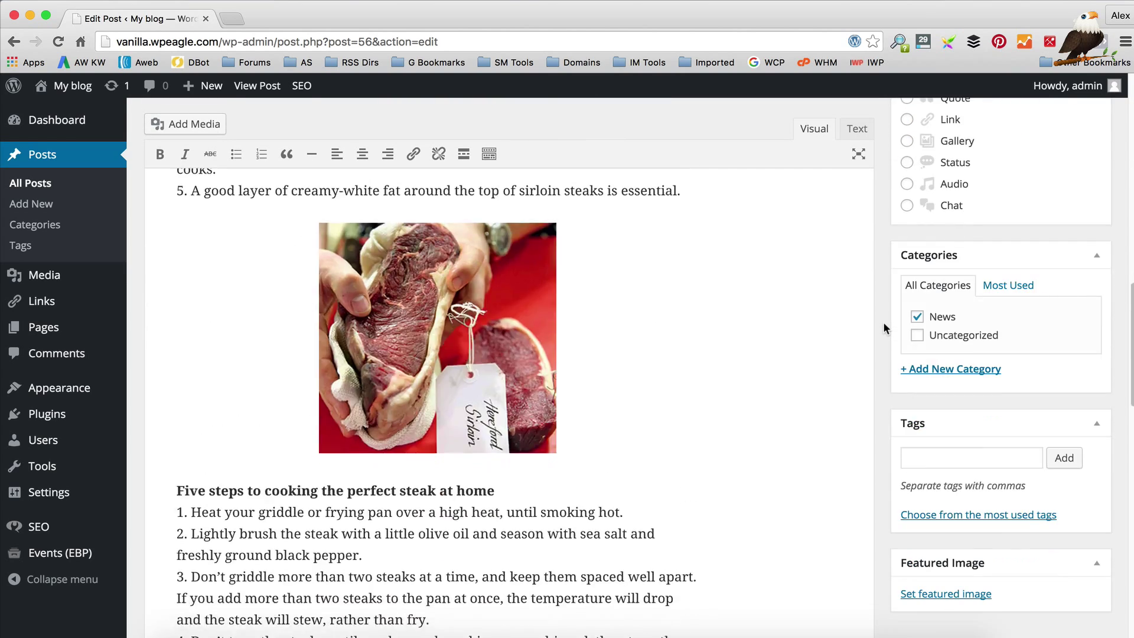
# Enter 'How to cook a perfect steak' as the Yoast focus keyword and review where it appears
pyautogui.scroll(-10, 887, 327)
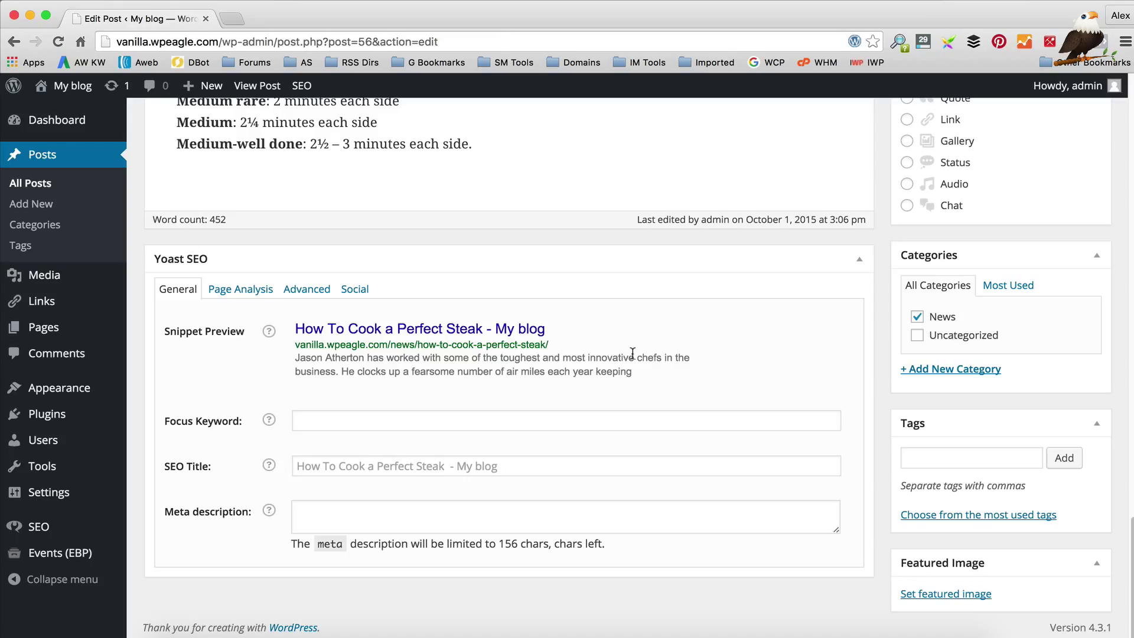
pyautogui.click(329, 423)
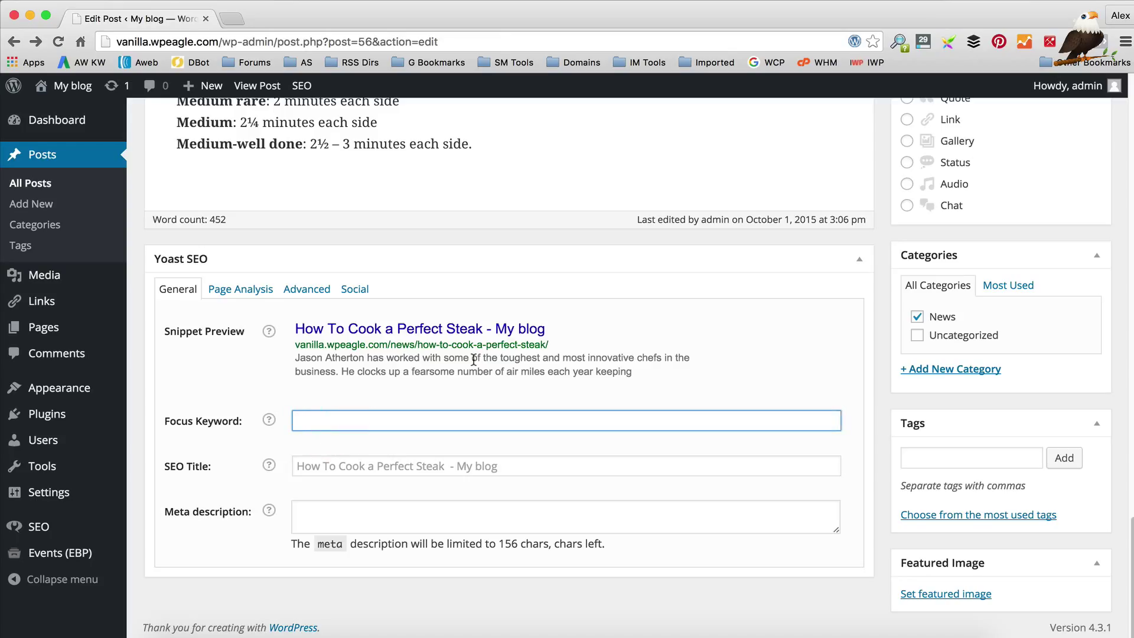
pyautogui.write('How to cook a perfect steak')
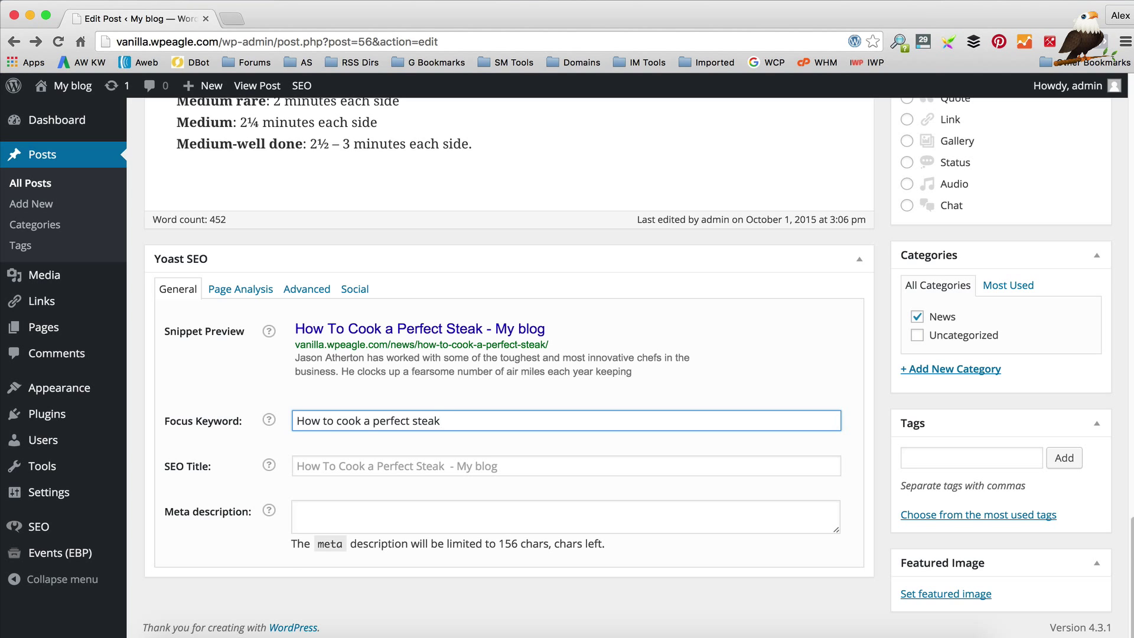
pyautogui.press('Tab')
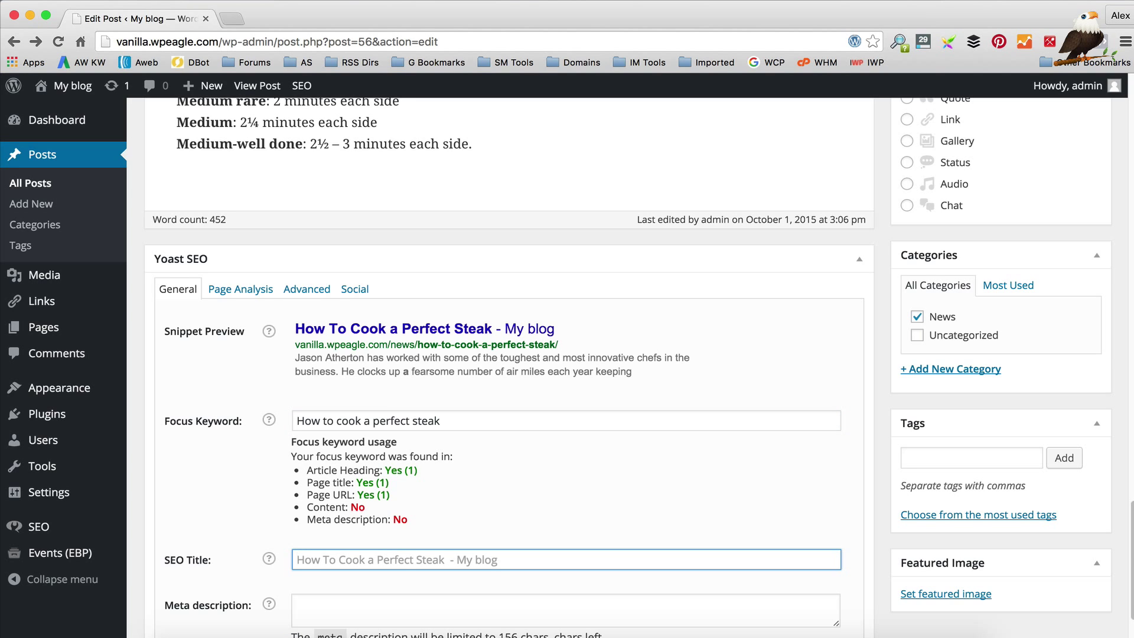
pyautogui.scroll(-2, 490, 361)
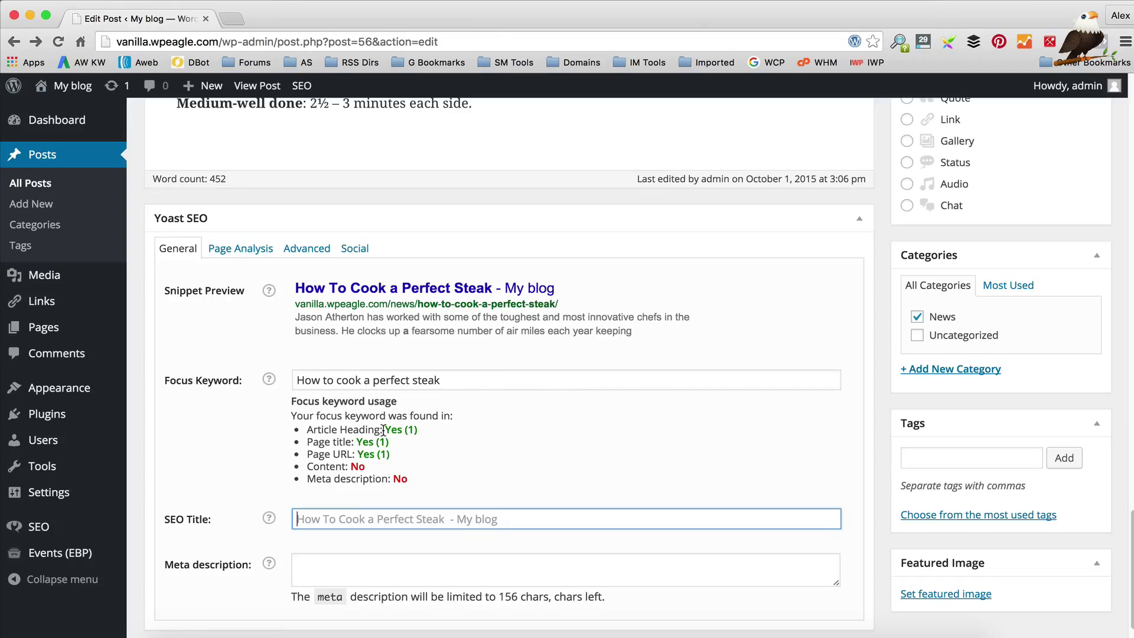
pyautogui.scroll(-1, 452, 394)
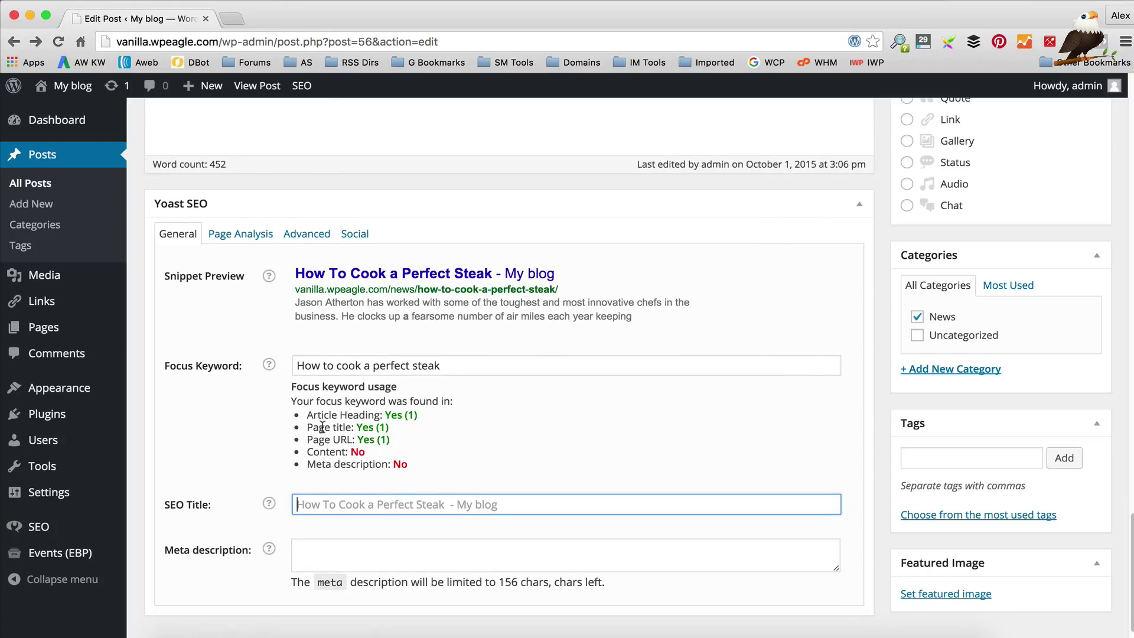
pyautogui.scroll(-1, 403, 417)
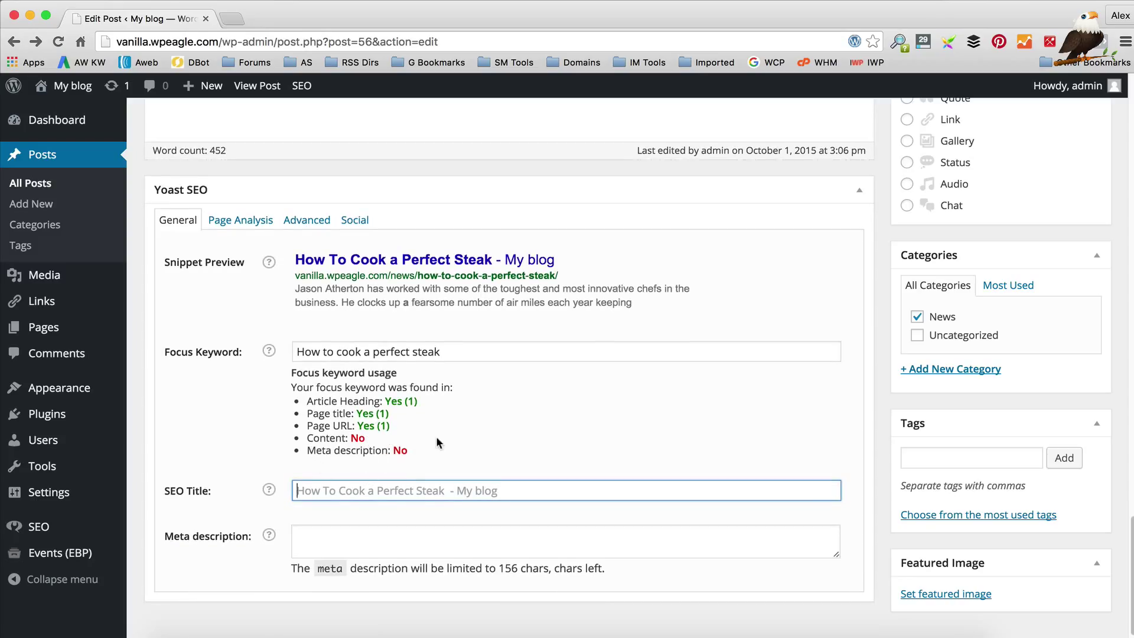
pyautogui.scroll(-1, 451, 414)
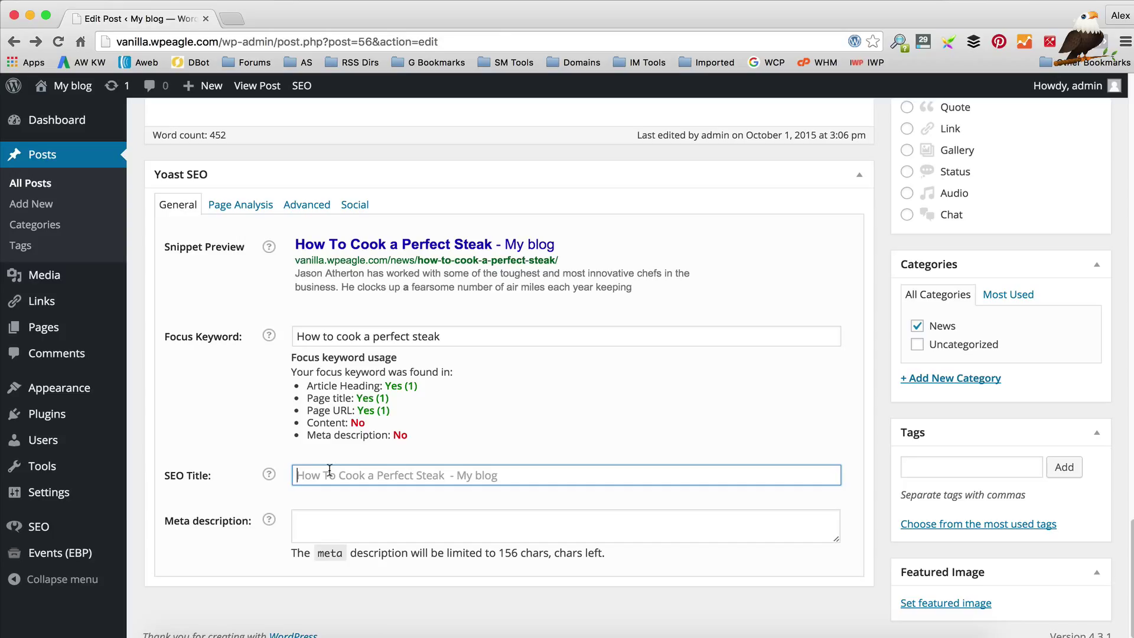
# Set the SEO title to 'How to cook a perfect steak tutorial', correcting the 'steack' typo
pyautogui.write('Ho')
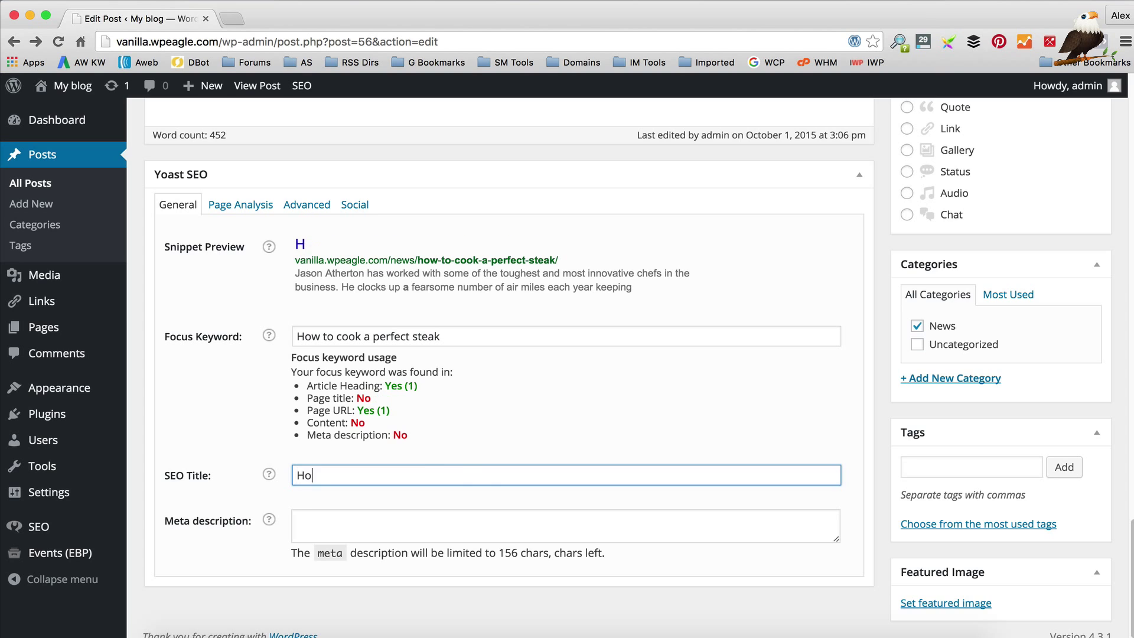
pyautogui.write('w to cook a perfect steack tutorial')
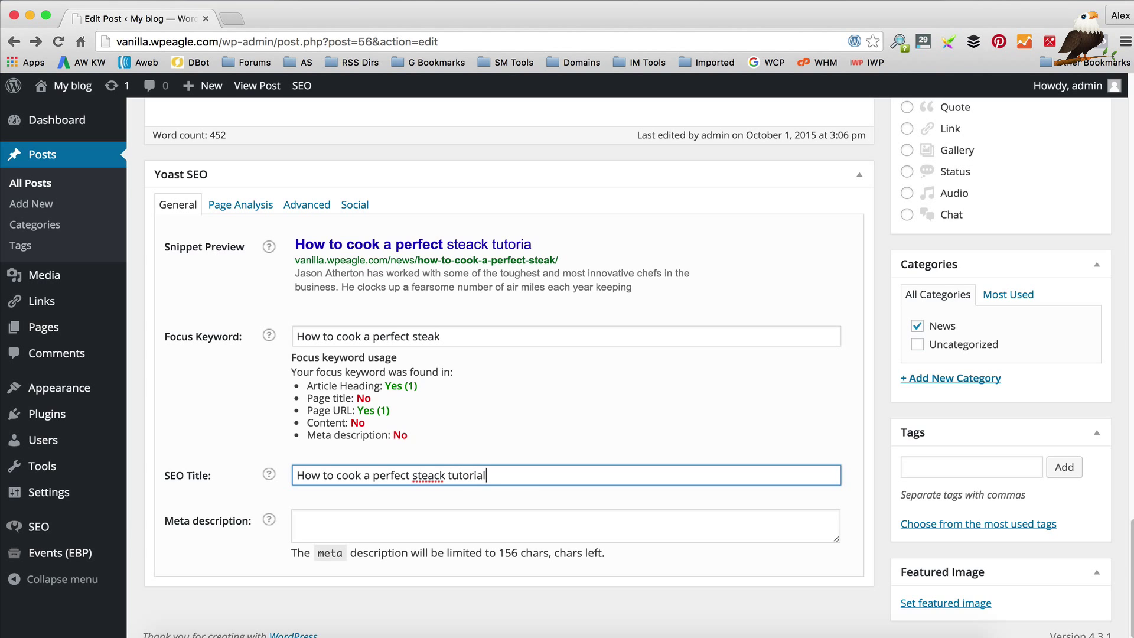
pyautogui.click(429, 475)
pyautogui.press('BackSpace')
pyautogui.press('BackSpace')
pyautogui.press('BackSpace')
pyautogui.write('ea')
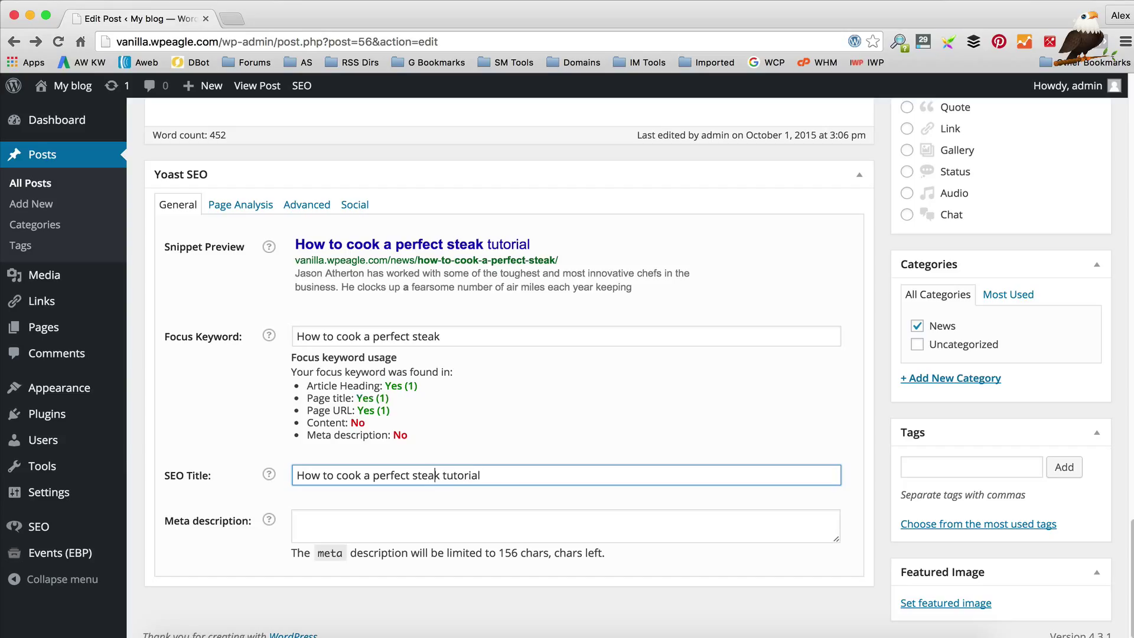
pyautogui.click(496, 474)
pyautogui.scroll(-1, 398, 430)
# Write a meta description promising a perfect steak in 5 easy steps by a leading chef
pyautogui.click(352, 519)
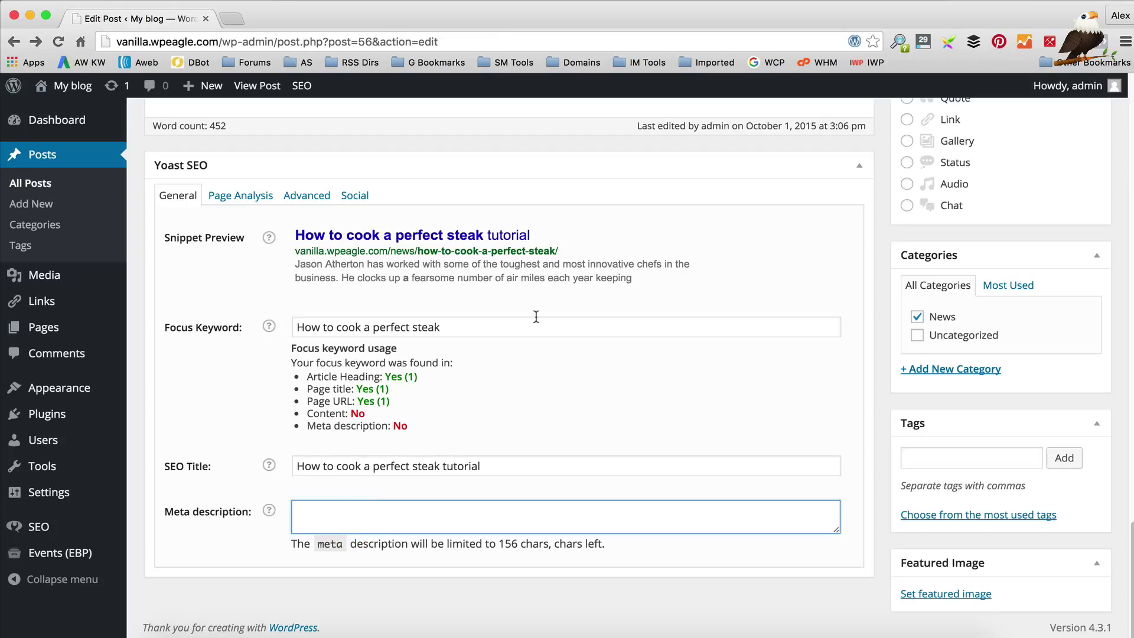
pyautogui.scroll(20, 536, 316)
pyautogui.scroll(-7, 537, 317)
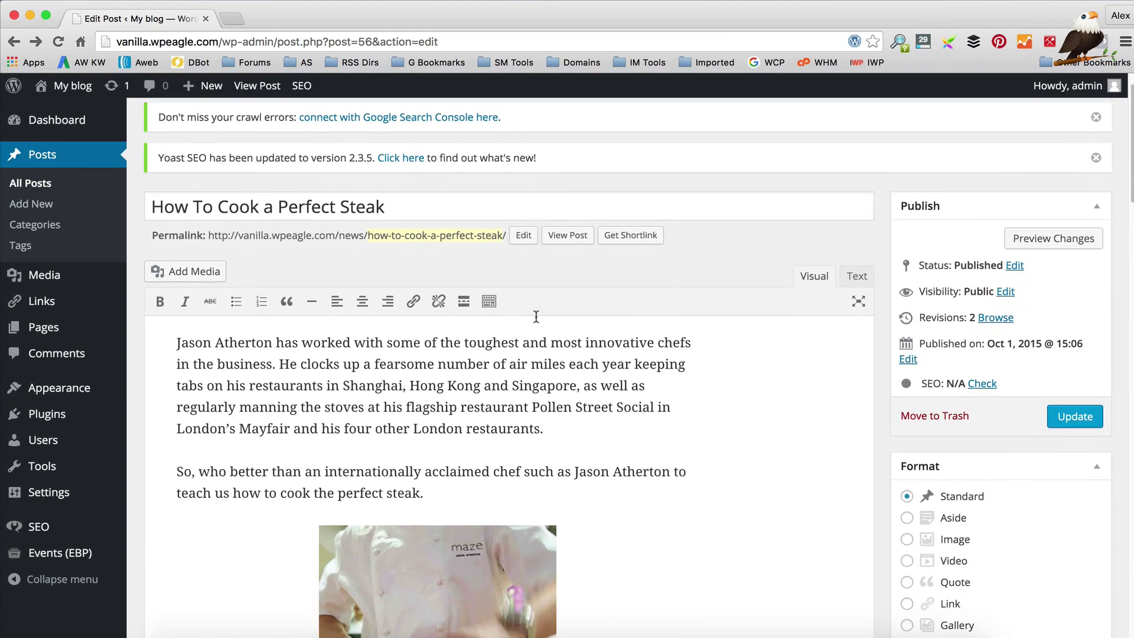
pyautogui.scroll(-15, 536, 316)
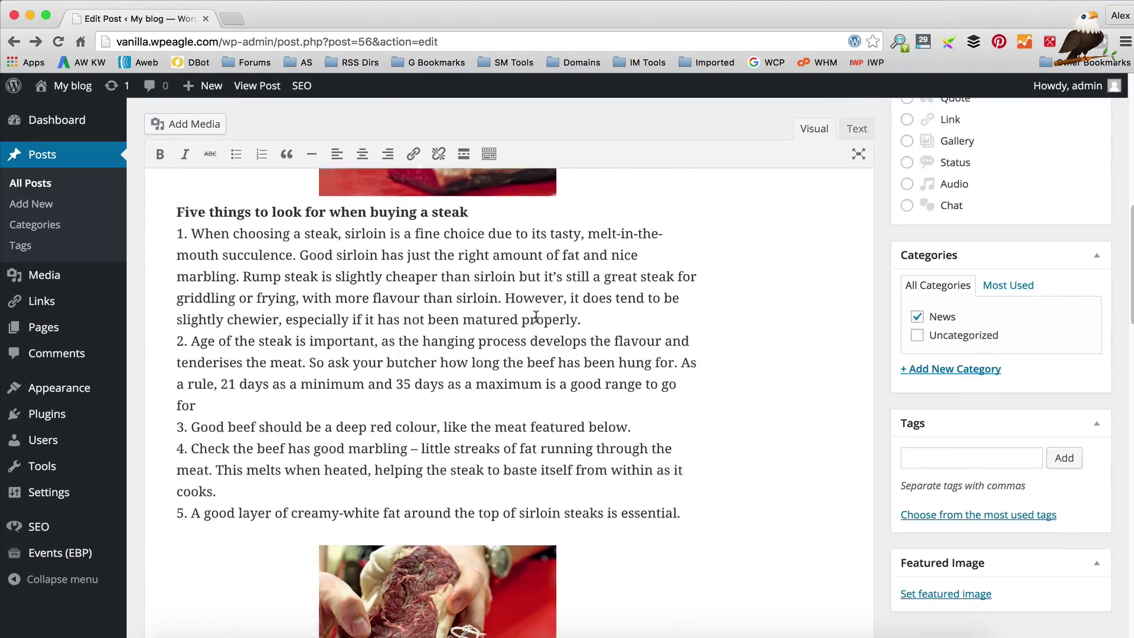
pyautogui.scroll(-3, 538, 320)
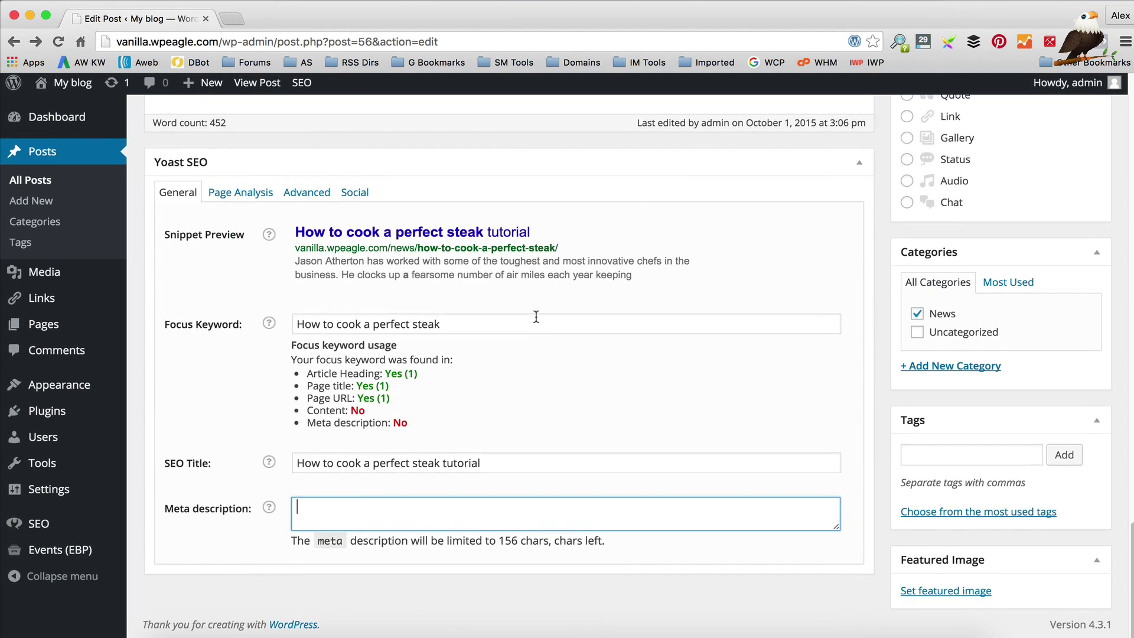
pyautogui.write('Ho')
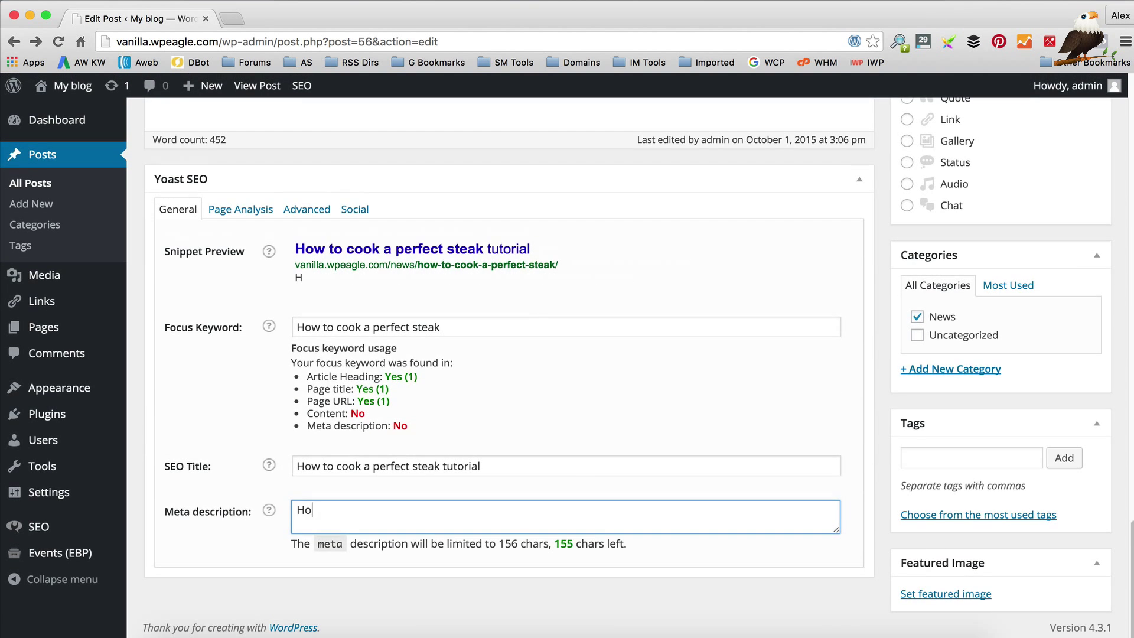
pyautogui.write('w to cook a perfect steak in 5 easy steps by a leading chef.')
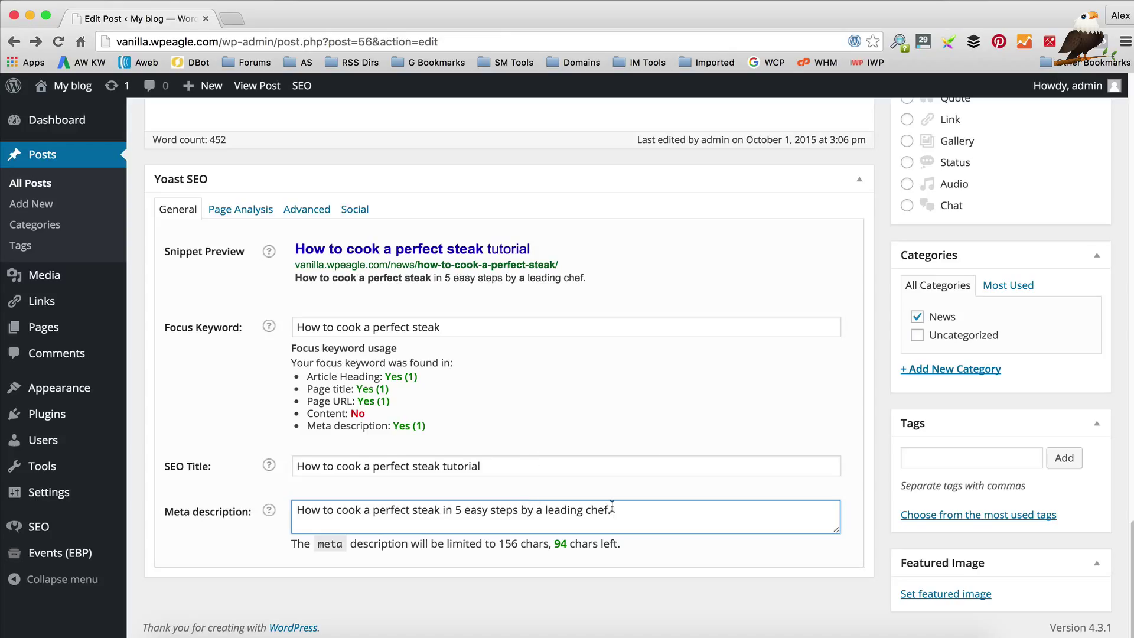
pyautogui.write('New cook a bad steak again with this great technique.')
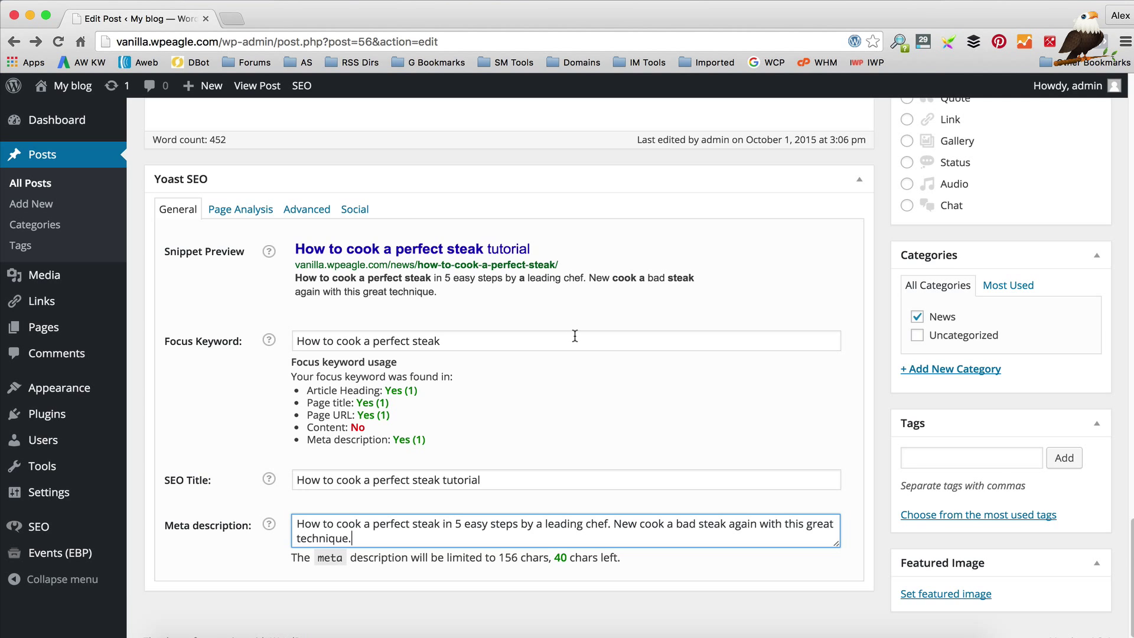
# Change the intro's 'how to cook the perfect steak' to 'how to cook a perfect steak'
pyautogui.scroll(1, 525, 403)
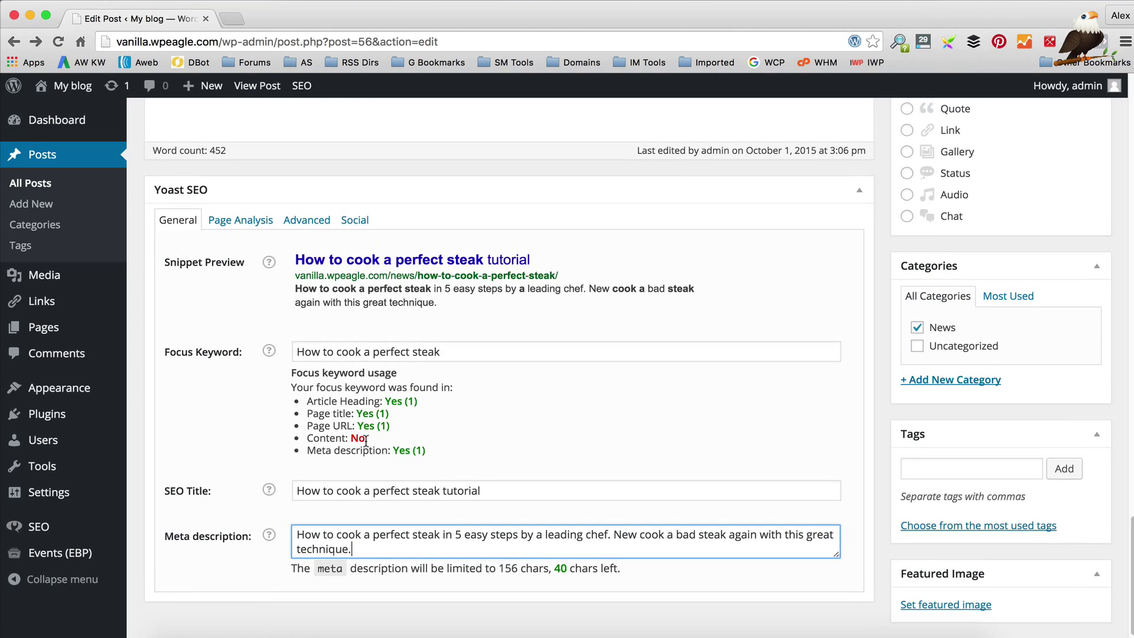
pyautogui.scroll(15, 449, 435)
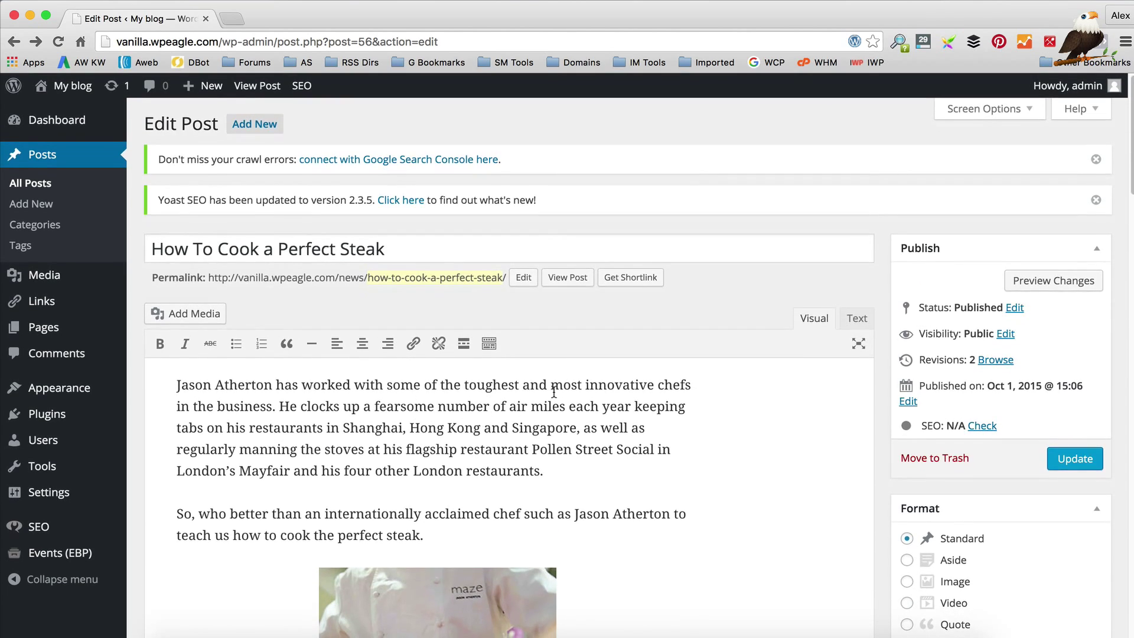
pyautogui.scroll(5, 560, 390)
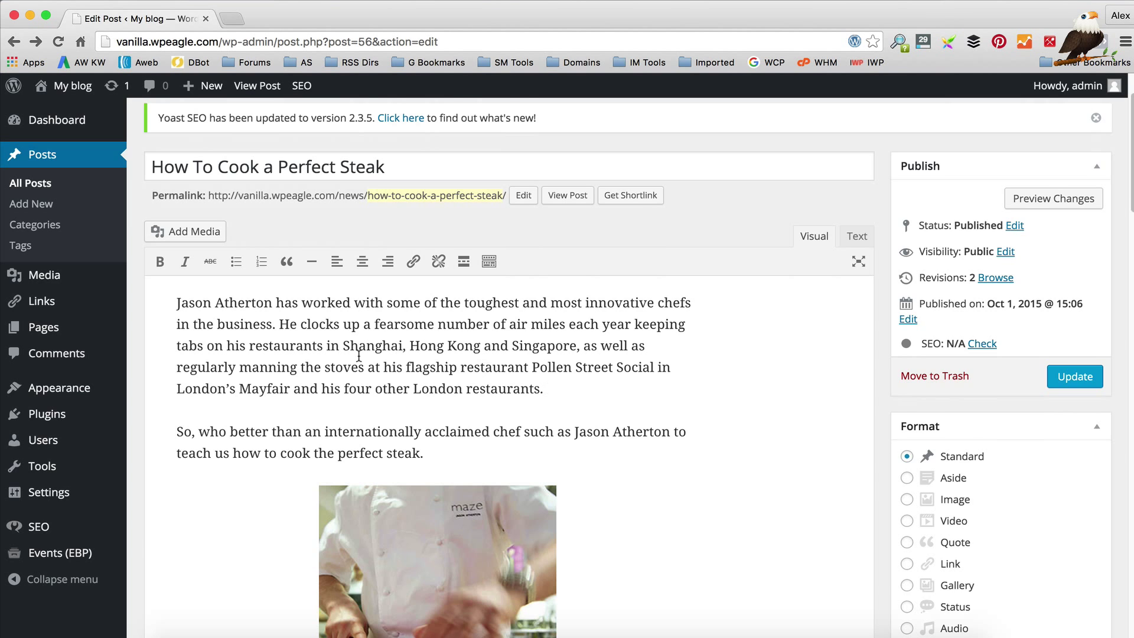
pyautogui.scroll(-1, 366, 354)
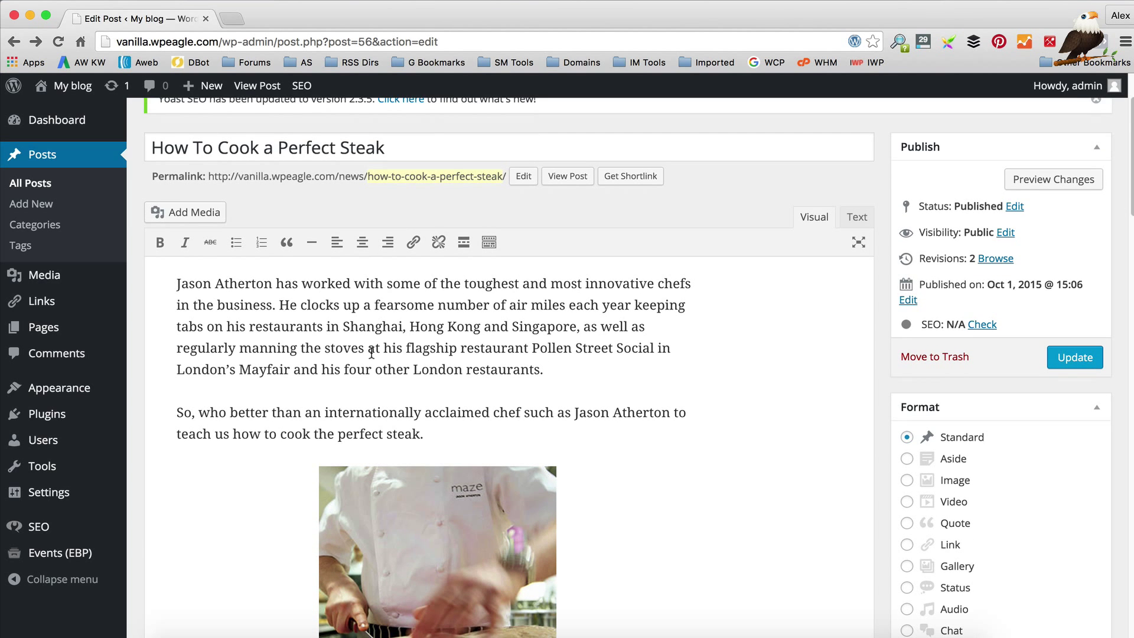
pyautogui.scroll(2, 371, 352)
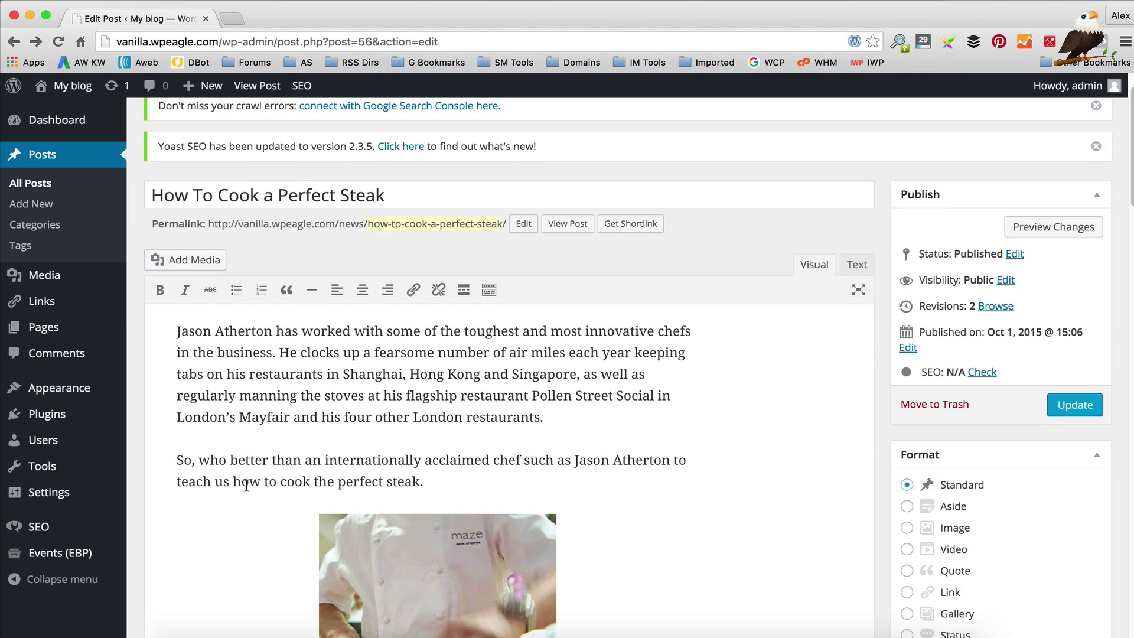
pyautogui.click(332, 482)
pyautogui.press('BackSpace')
pyautogui.press('BackSpace')
pyautogui.press('BackSpace')
pyautogui.write('a')
pyautogui.click(401, 436)
# Start rewording the 'Five steps' cooking heading so it begins 'How to cook'
pyautogui.scroll(-1, 401, 436)
pyautogui.scroll(-6, 503, 384)
pyautogui.scroll(-8, 479, 354)
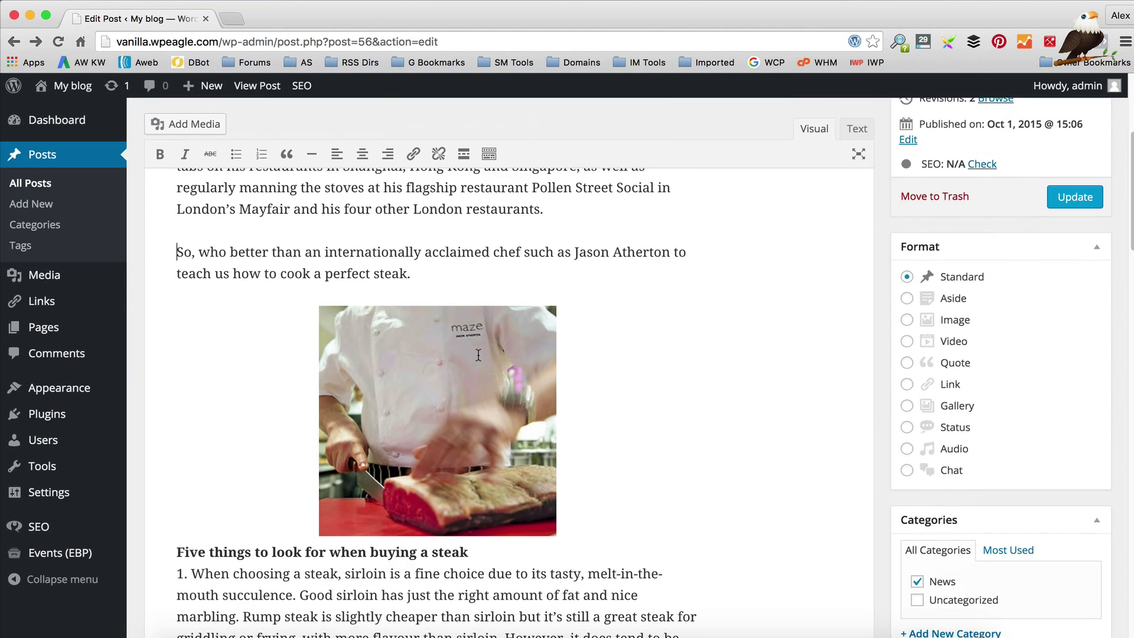
pyautogui.scroll(-9, 591, 353)
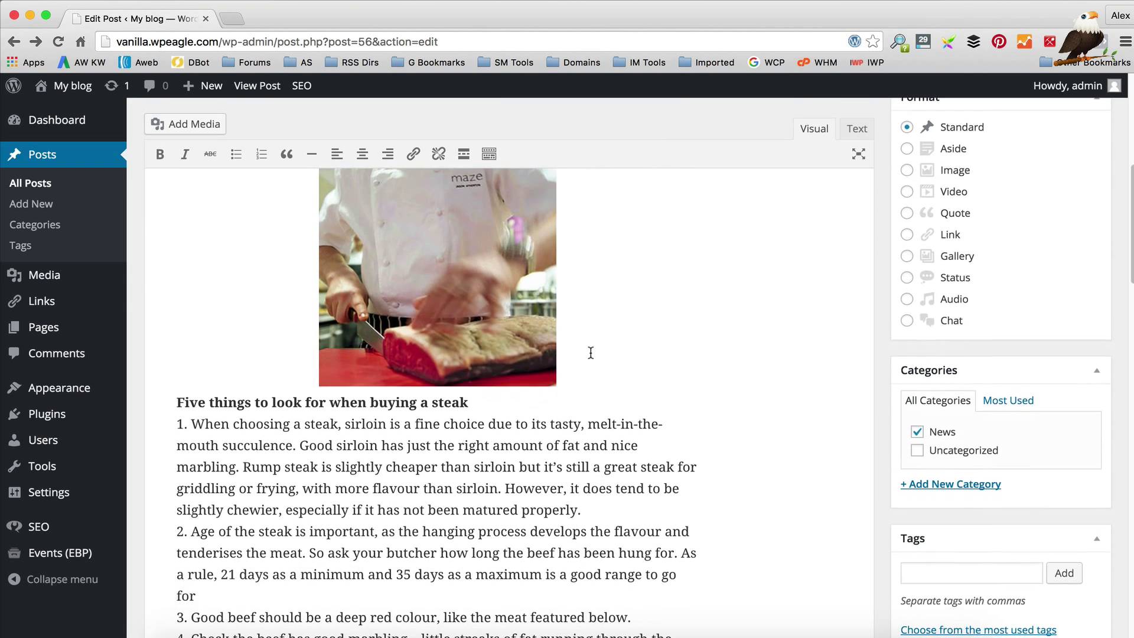
pyautogui.scroll(-15, 591, 353)
pyautogui.scroll(-6, 591, 353)
pyautogui.scroll(-1, 591, 352)
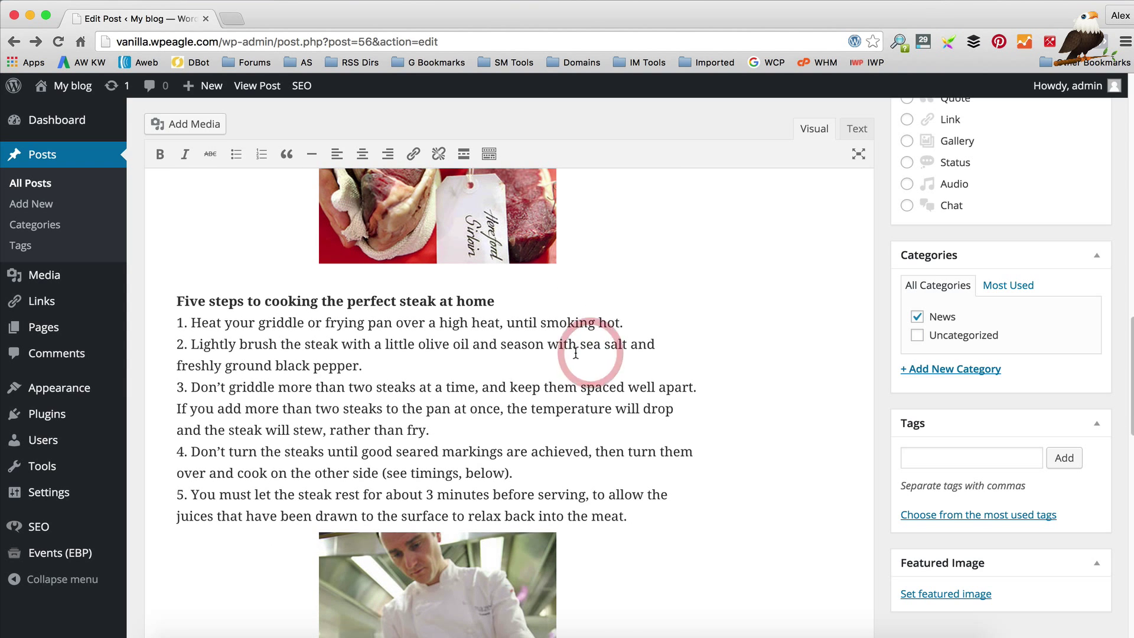
pyautogui.scroll(20, 433, 358)
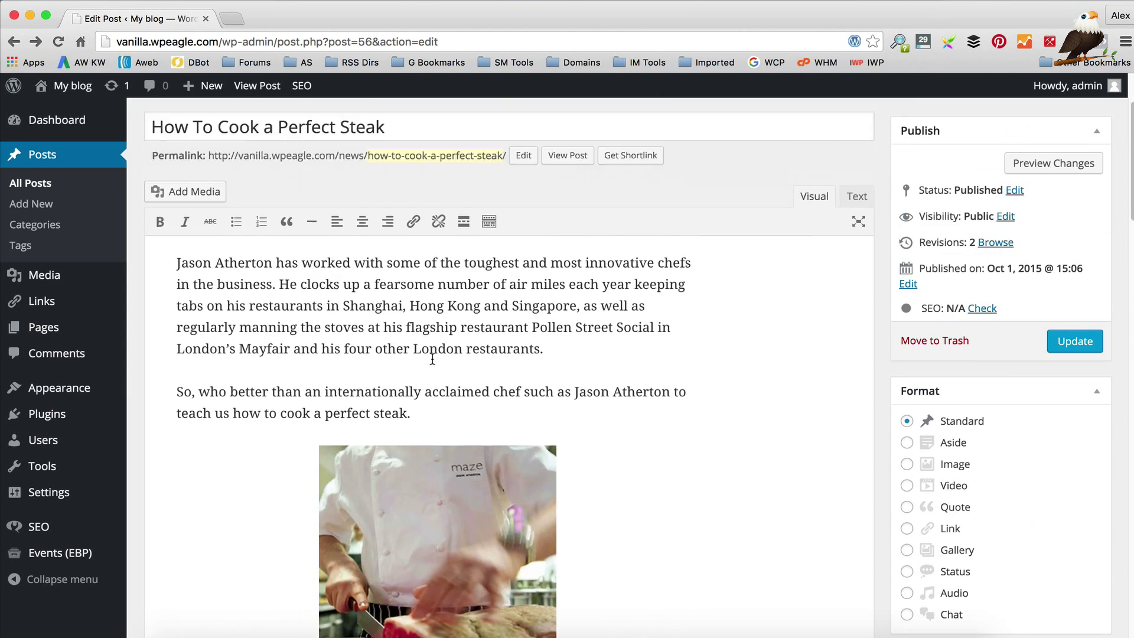
pyautogui.scroll(-3, 432, 359)
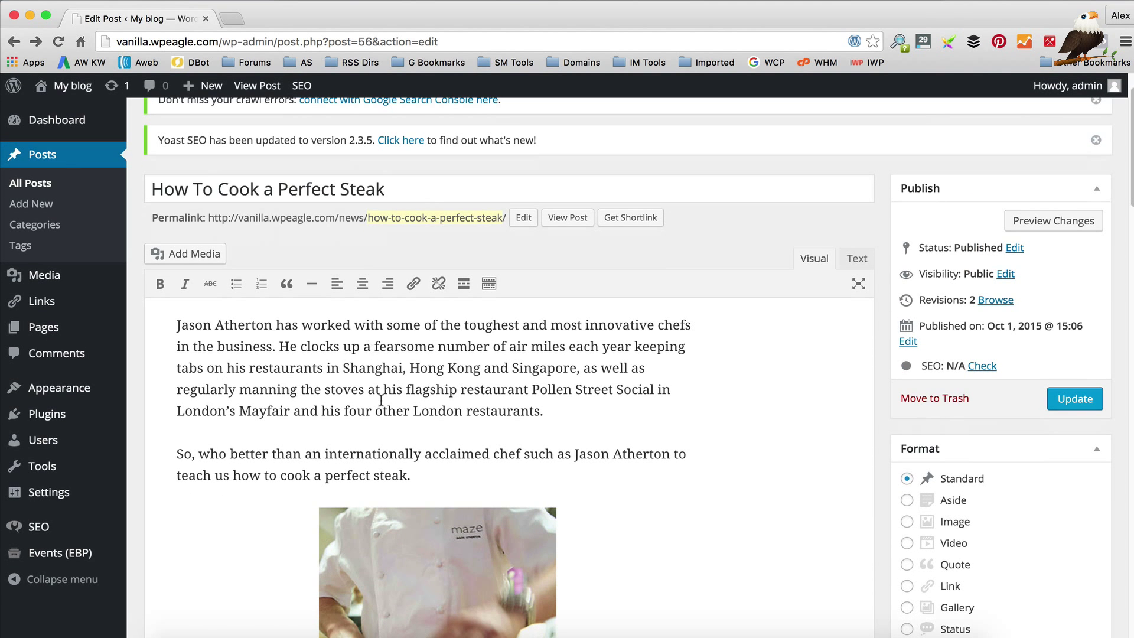
pyautogui.scroll(-8, 381, 401)
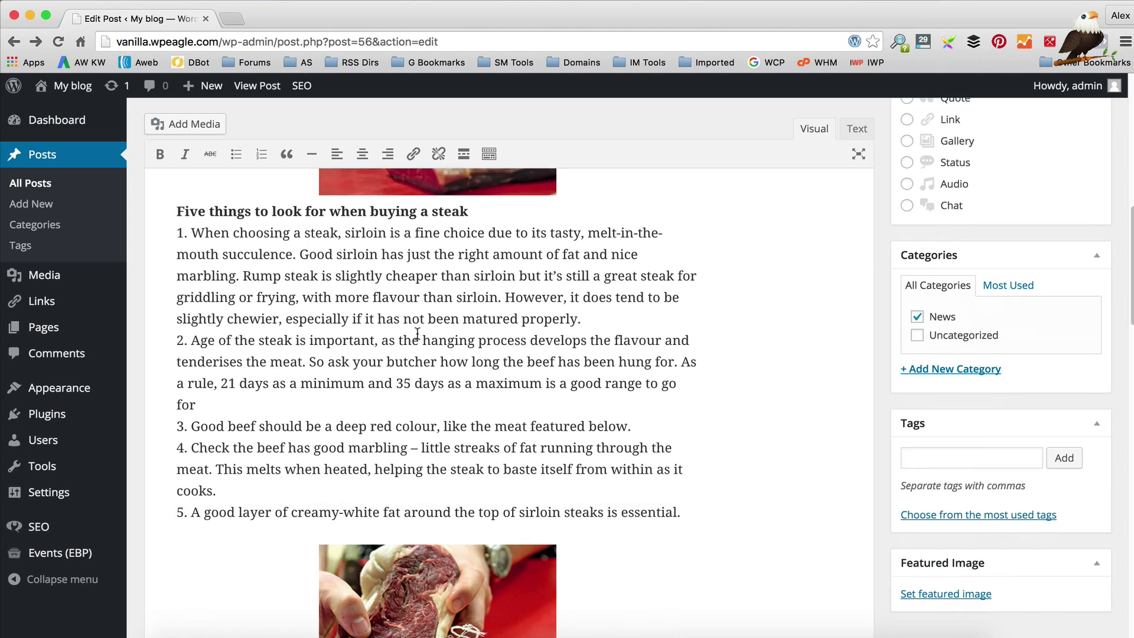
pyautogui.scroll(-10, 417, 333)
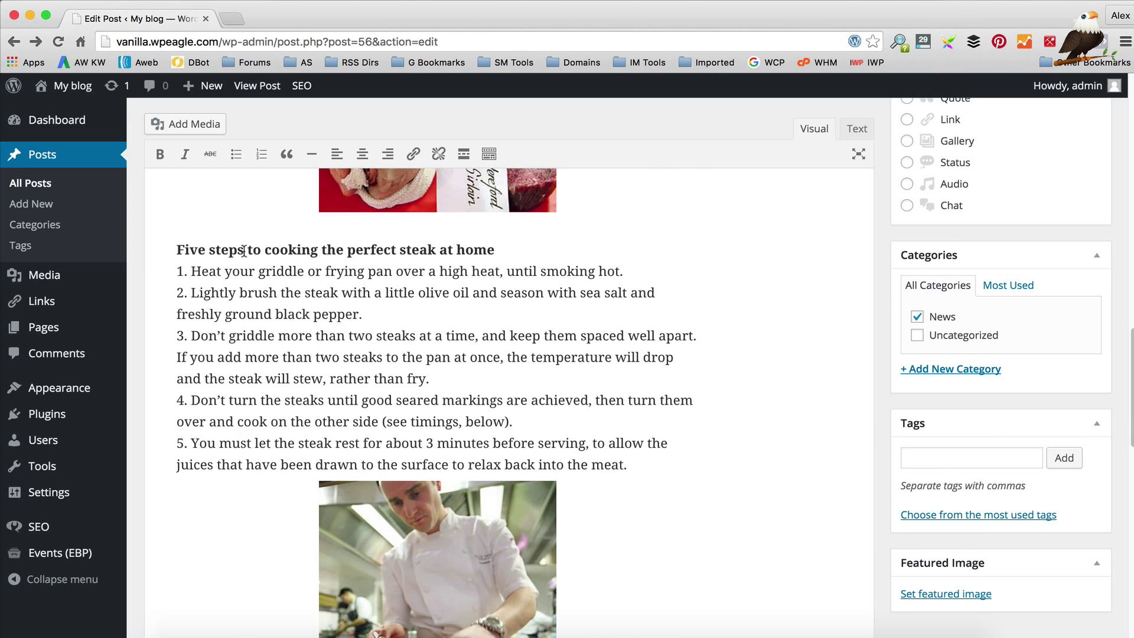
pyautogui.moveTo(242, 251); pyautogui.dragTo(163, 248)
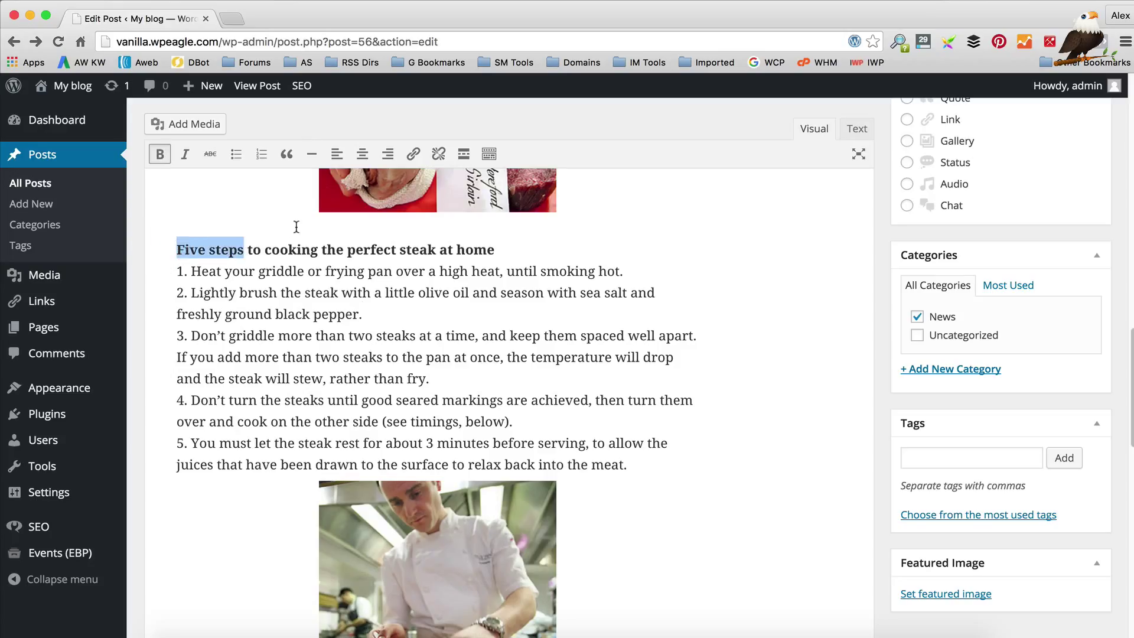
pyautogui.write('How')
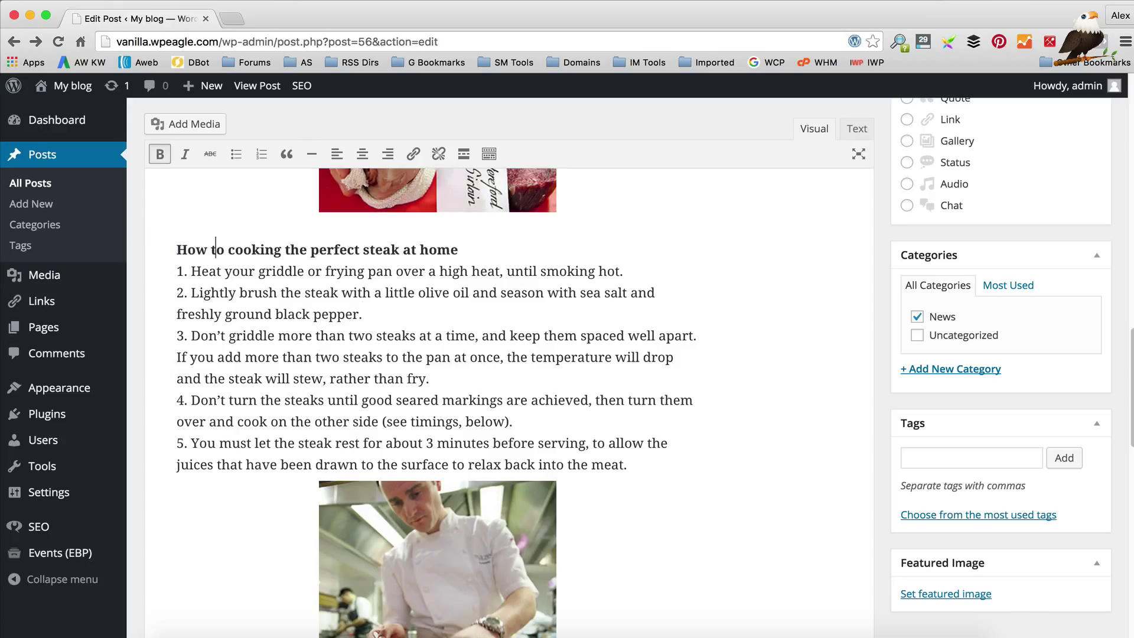
pyautogui.press('BackSpace')
pyautogui.press('BackSpace')
pyautogui.press('BackSpace')
pyautogui.press('BackSpace')
pyautogui.press('BackSpace')
pyautogui.press('BackSpace')
# Finish the 'How to cook a' heading and update the post so Yoast rates SEO Good
pyautogui.write('a')
pyautogui.scroll(-10, 355, 266)
pyautogui.scroll(-3, 718, 395)
pyautogui.scroll(1, 718, 395)
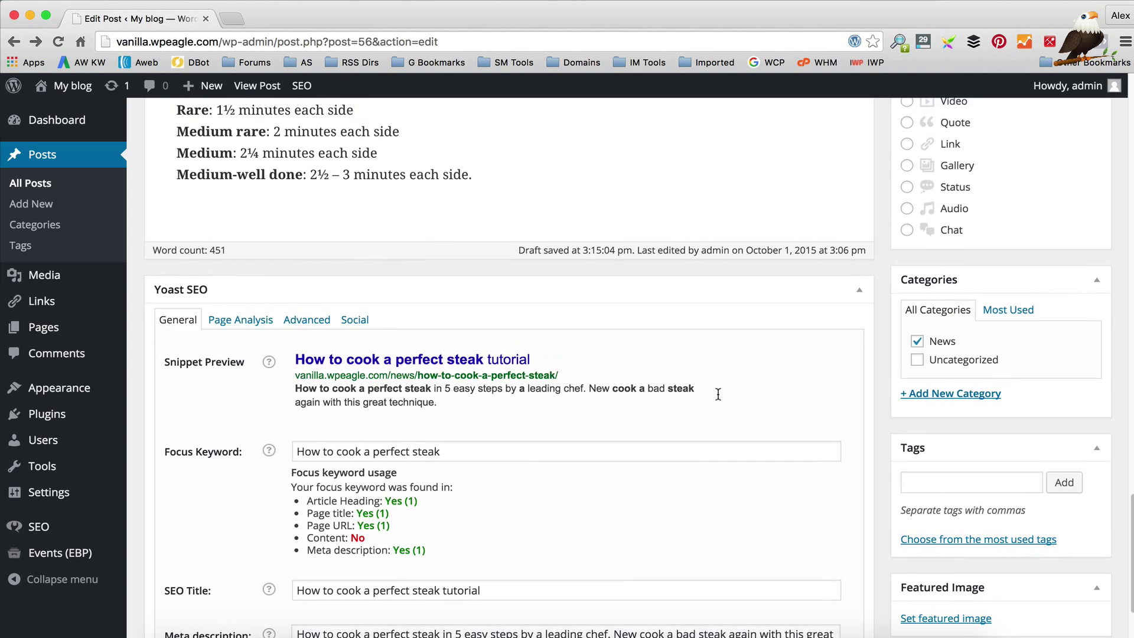
pyautogui.scroll(10, 370, 534)
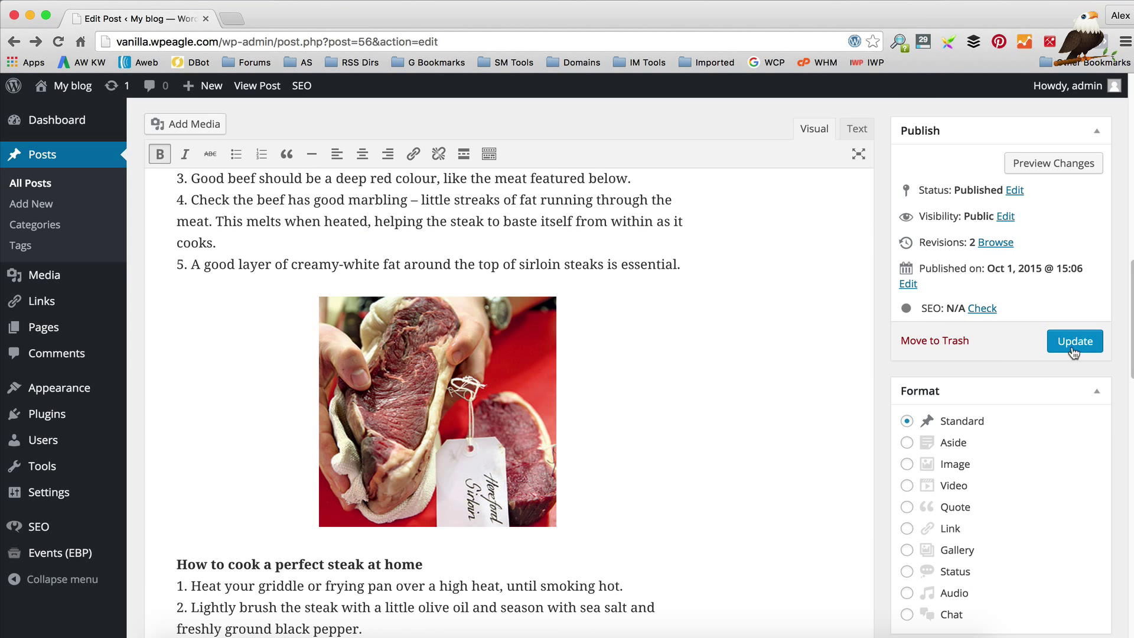
pyautogui.click(1074, 341)
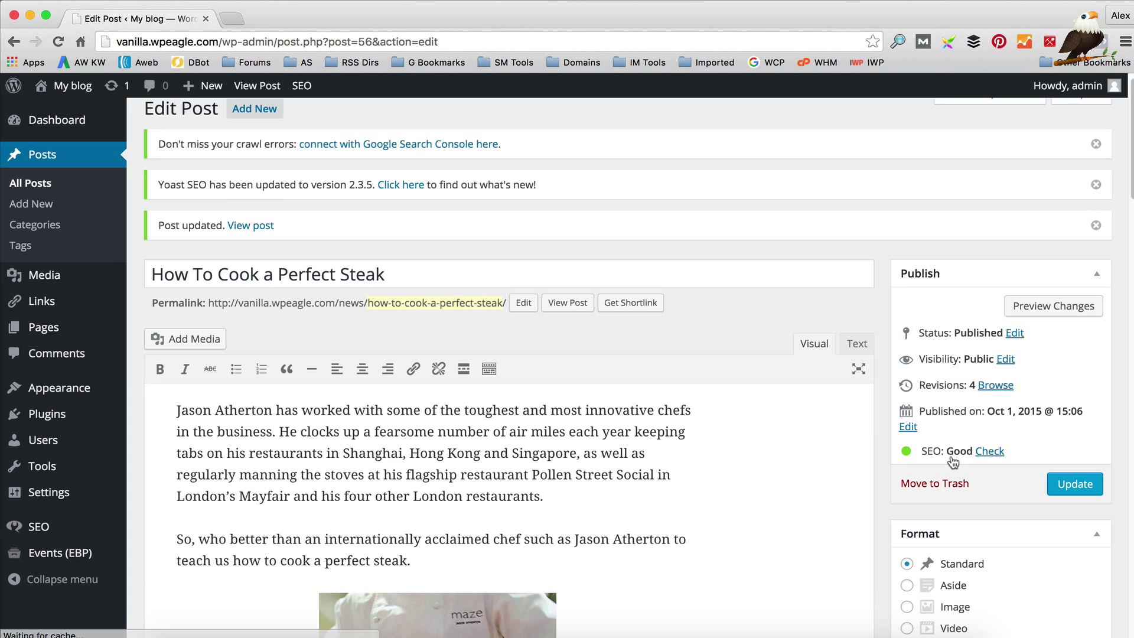
pyautogui.scroll(-15, 612, 330)
pyautogui.scroll(-10, 612, 336)
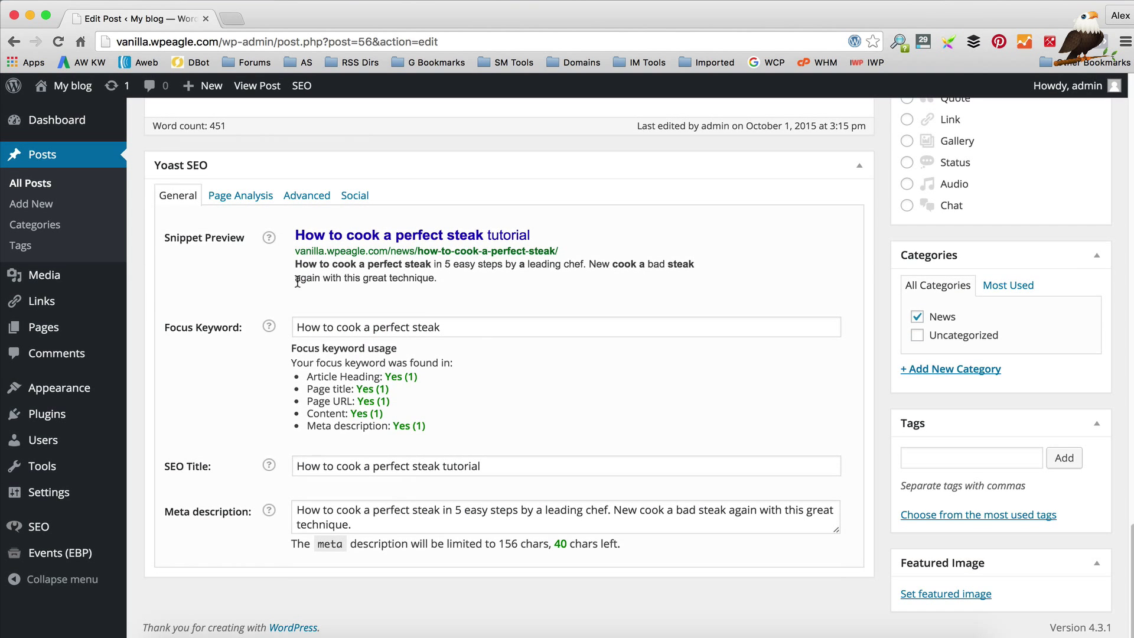
pyautogui.click(239, 196)
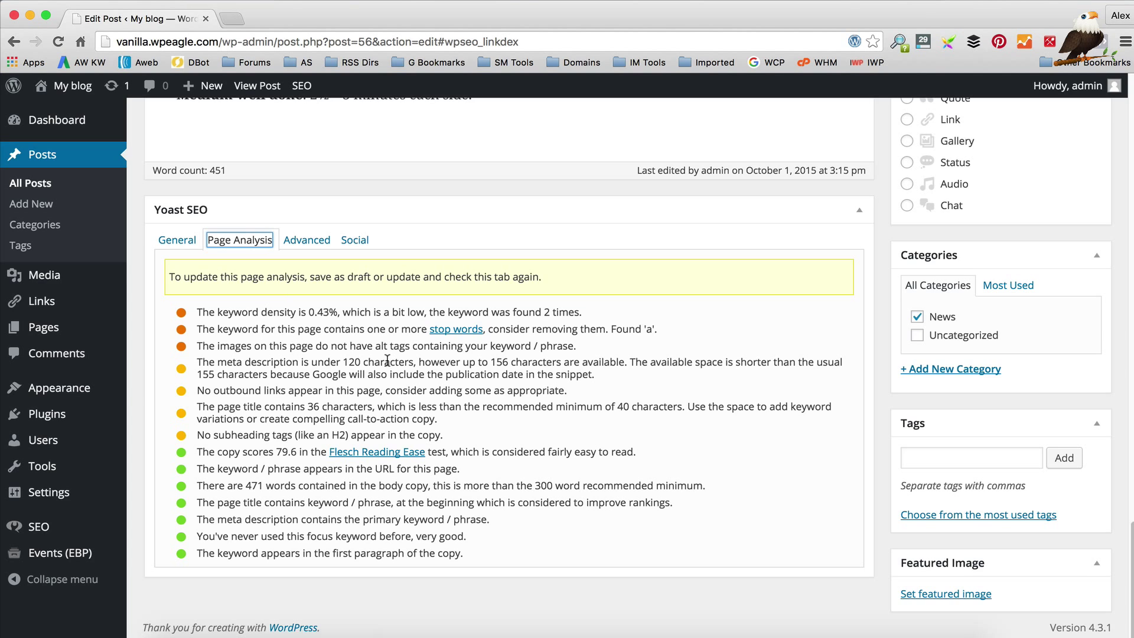
pyautogui.scroll(10, 437, 373)
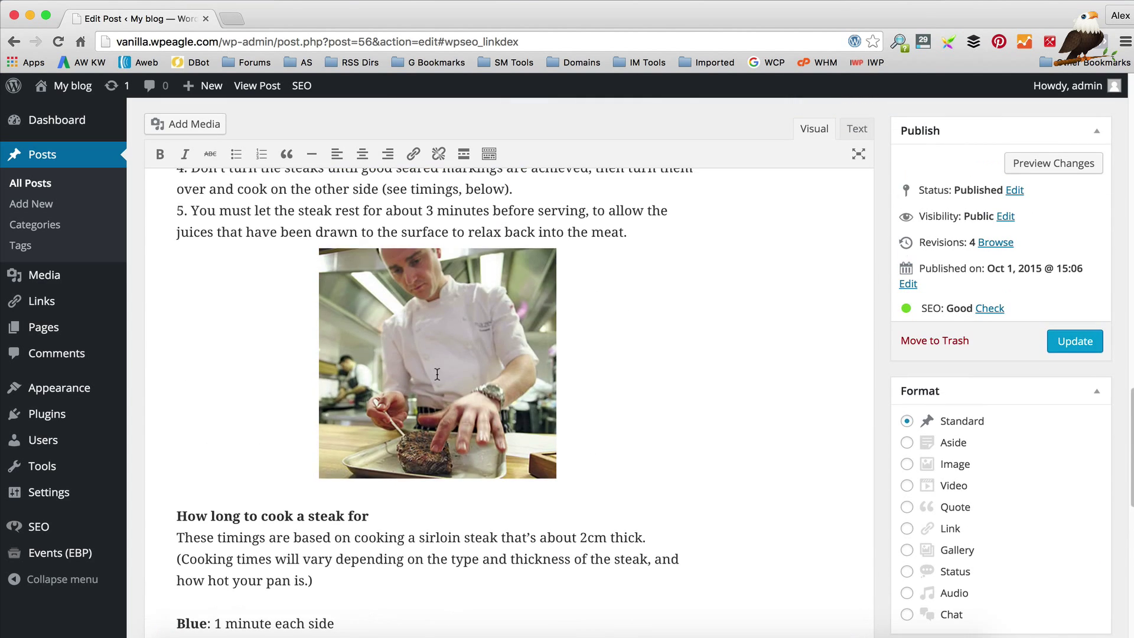
pyautogui.scroll(10, 438, 374)
pyautogui.scroll(-5, 449, 349)
# Set the chef photo's alternative text to 'How to cook a perfect steak' in its image details
pyautogui.click(454, 337)
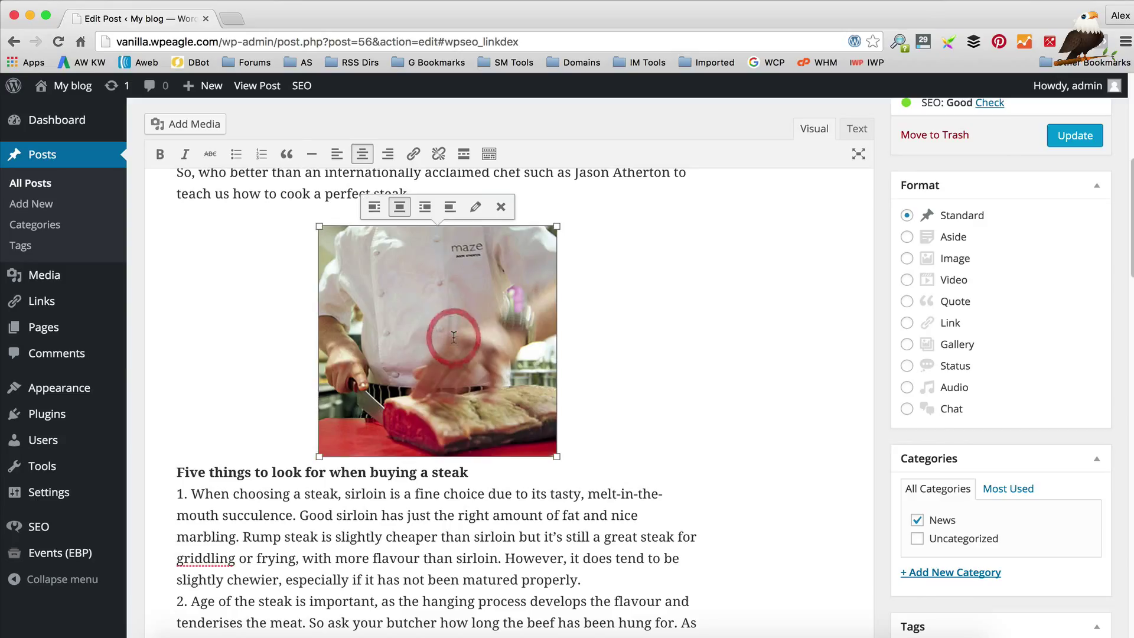
pyautogui.click(475, 207)
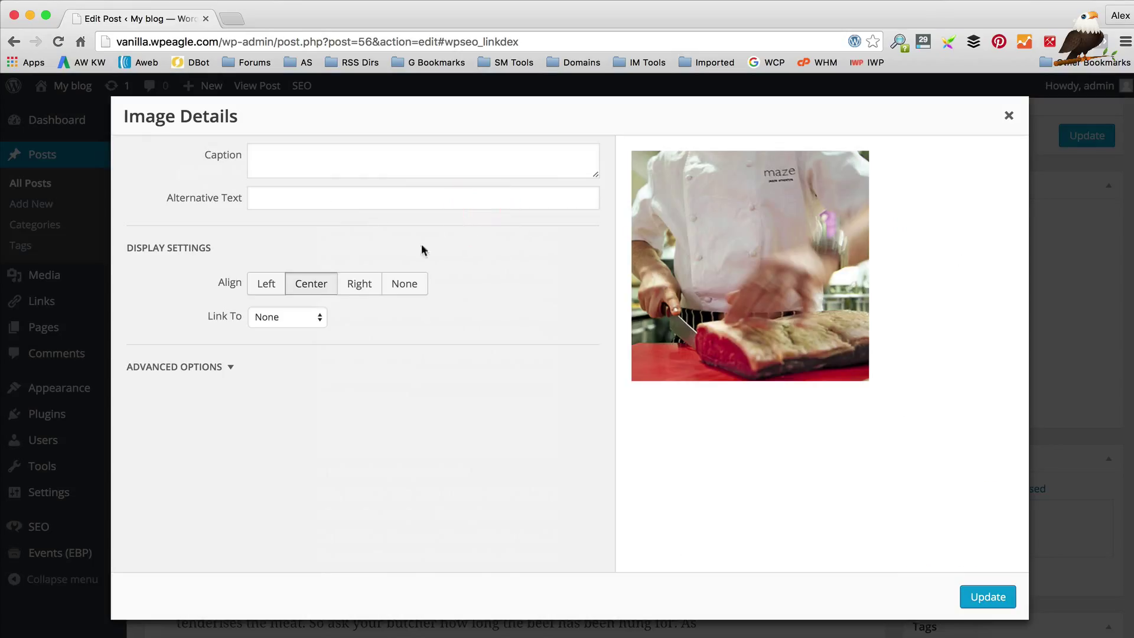
pyautogui.click(344, 199)
pyautogui.write('How')
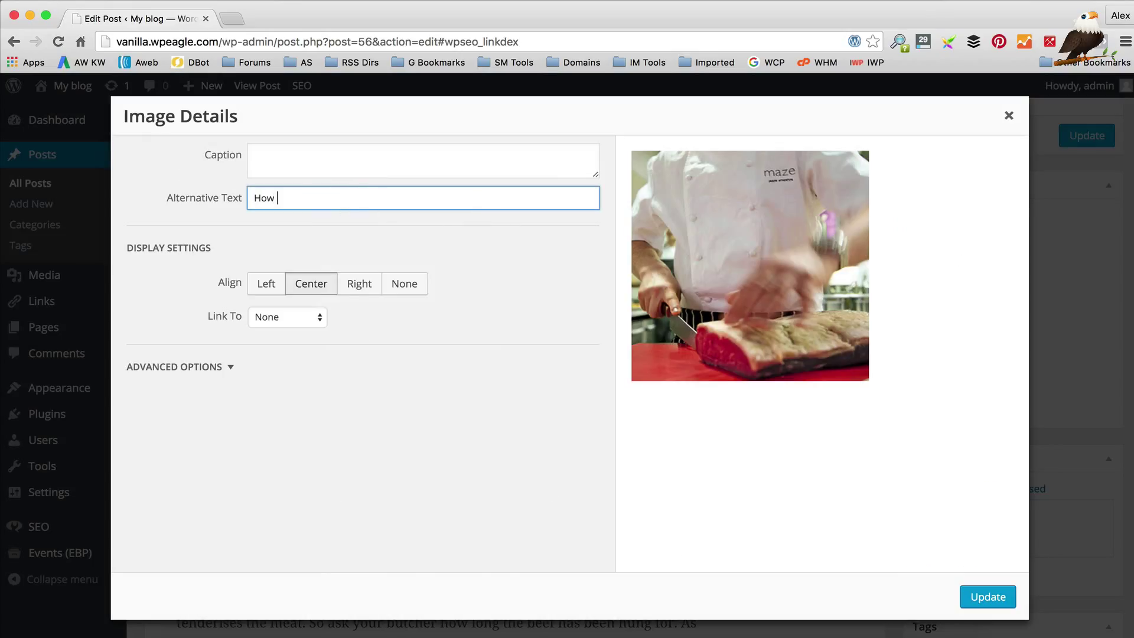
pyautogui.write(' to cook a perfect steak')
pyautogui.click(993, 597)
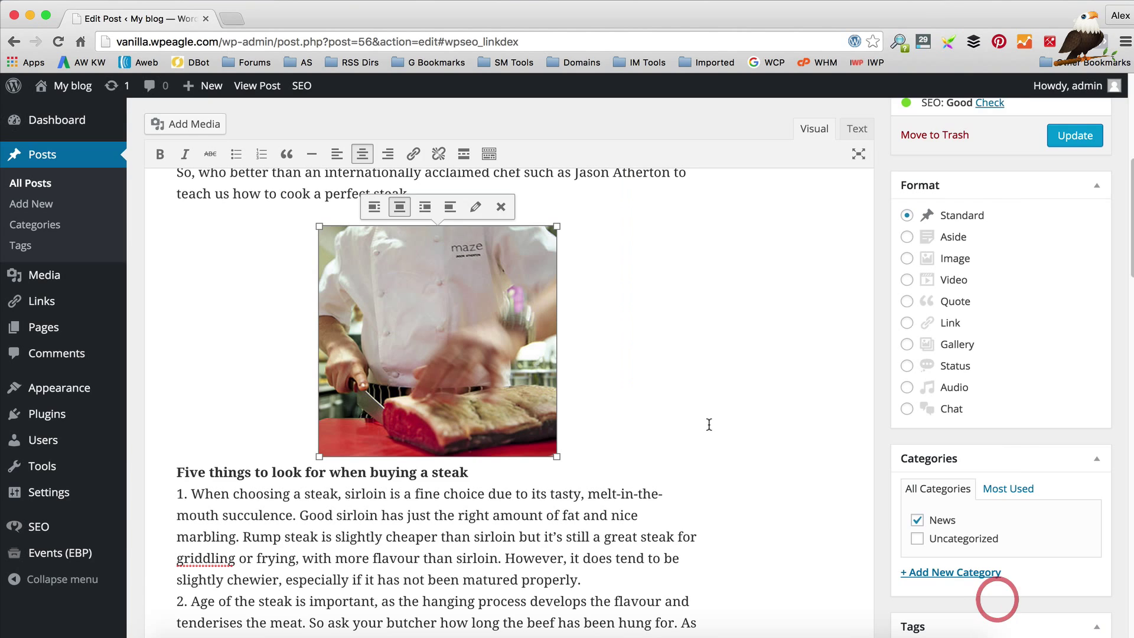
pyautogui.scroll(-5, 625, 364)
pyautogui.scroll(-10, 625, 364)
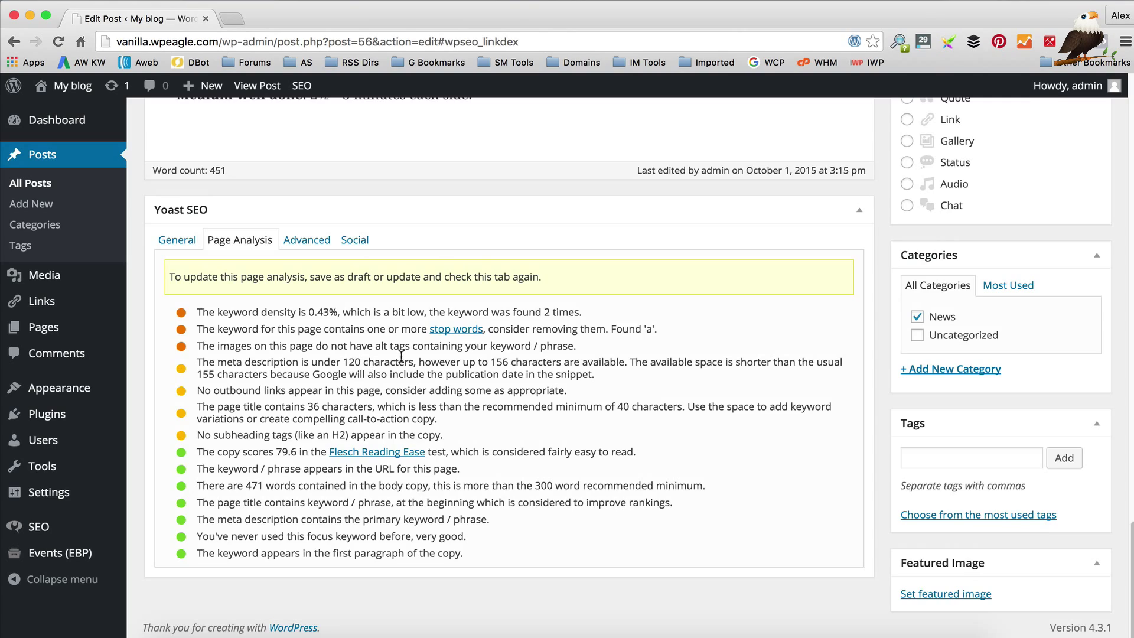
# Update the steak post to store the chef image's new alt text
pyautogui.scroll(10, 292, 531)
pyautogui.scroll(15, 707, 509)
pyautogui.scroll(-2, 682, 297)
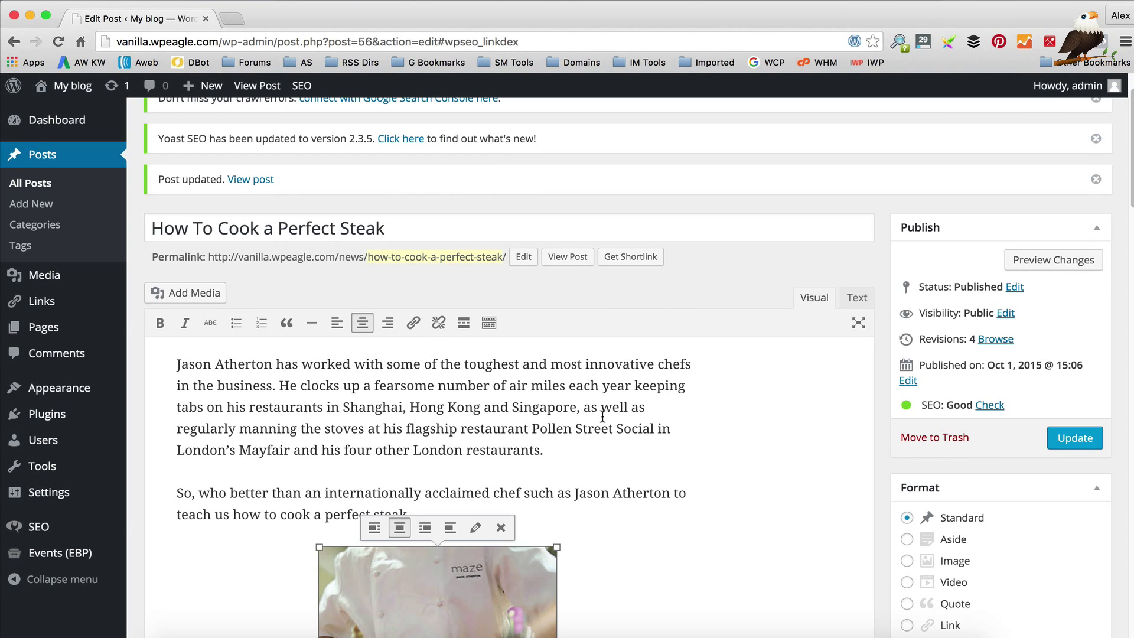
pyautogui.click(1078, 449)
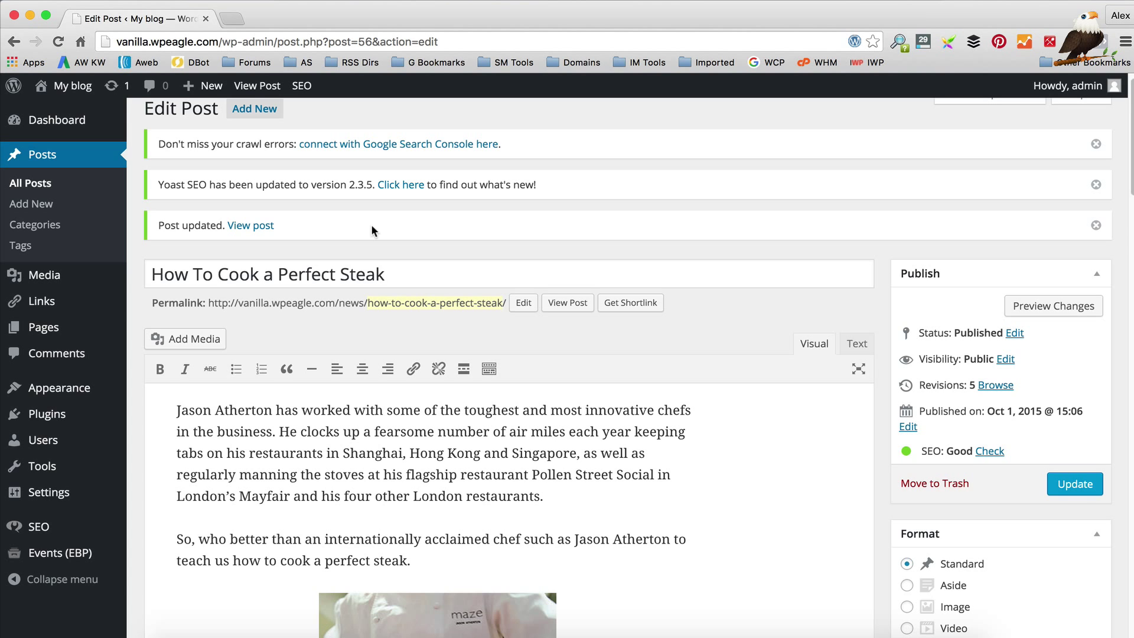
pyautogui.scroll(-1, 371, 225)
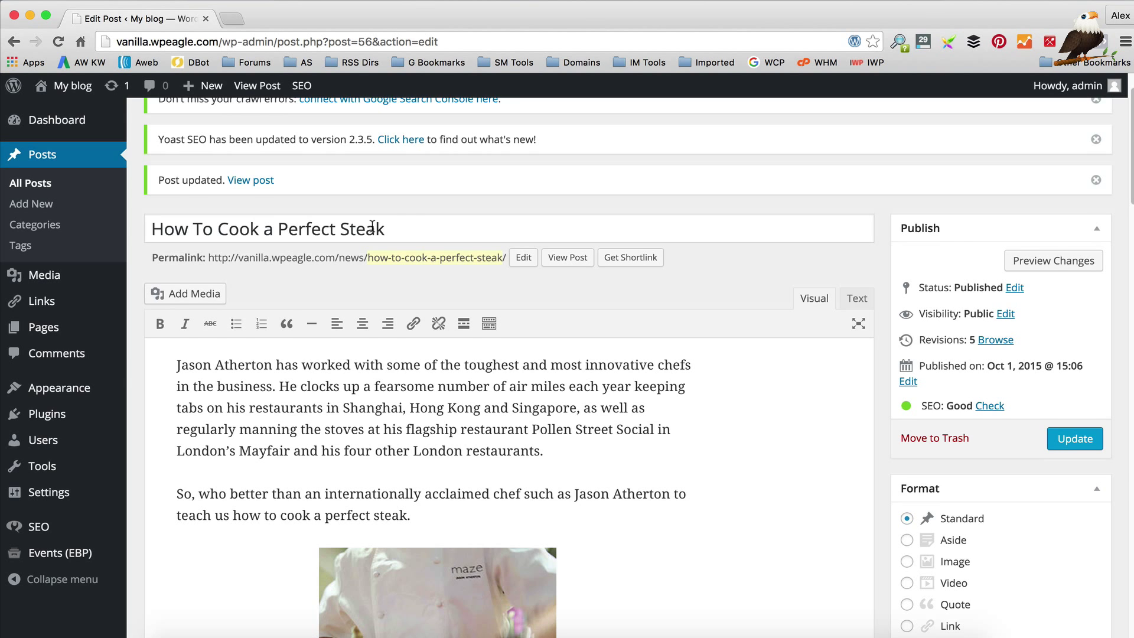
pyautogui.scroll(-1, 372, 226)
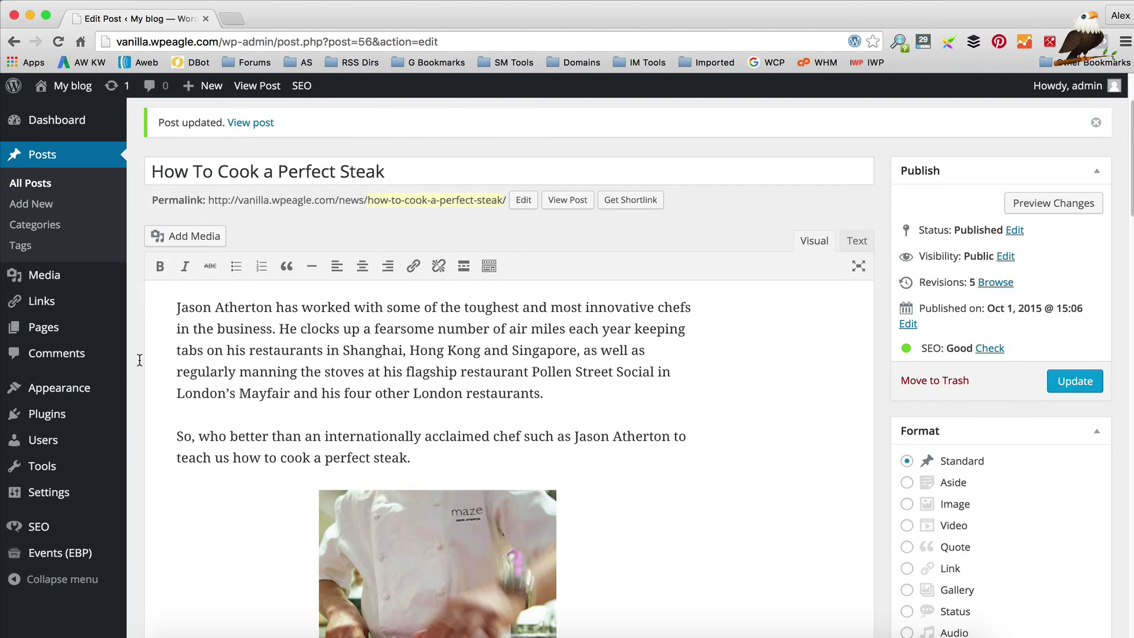
pyautogui.moveTo(74, 526)
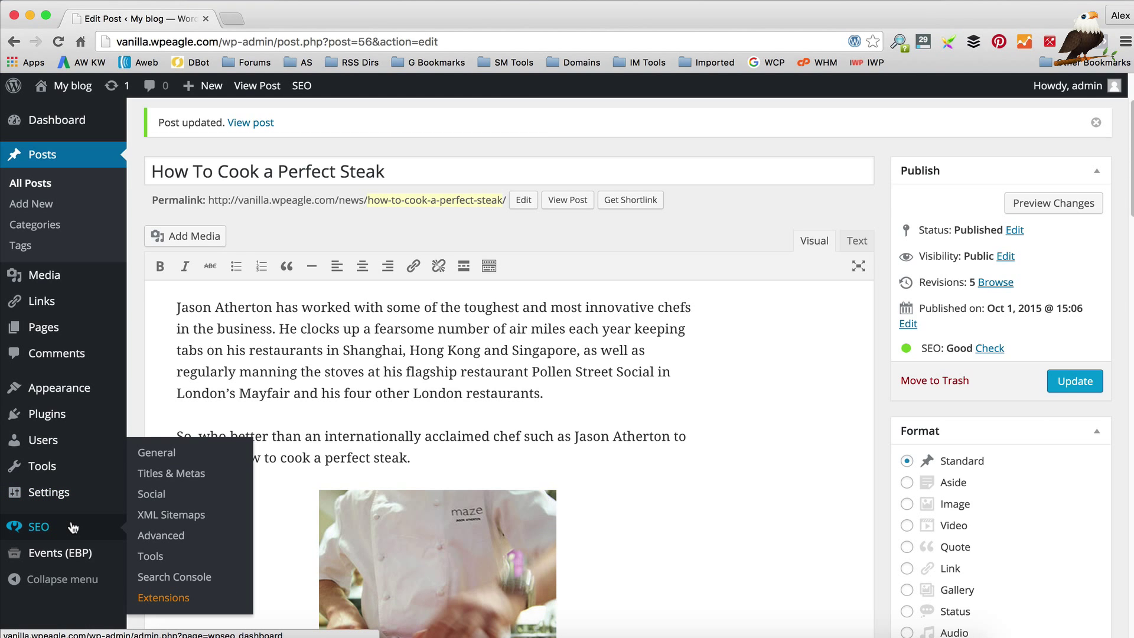
# Open Yoast's XML Sitemaps settings and preview the generated sitemap in a new tab
pyautogui.click(177, 517)
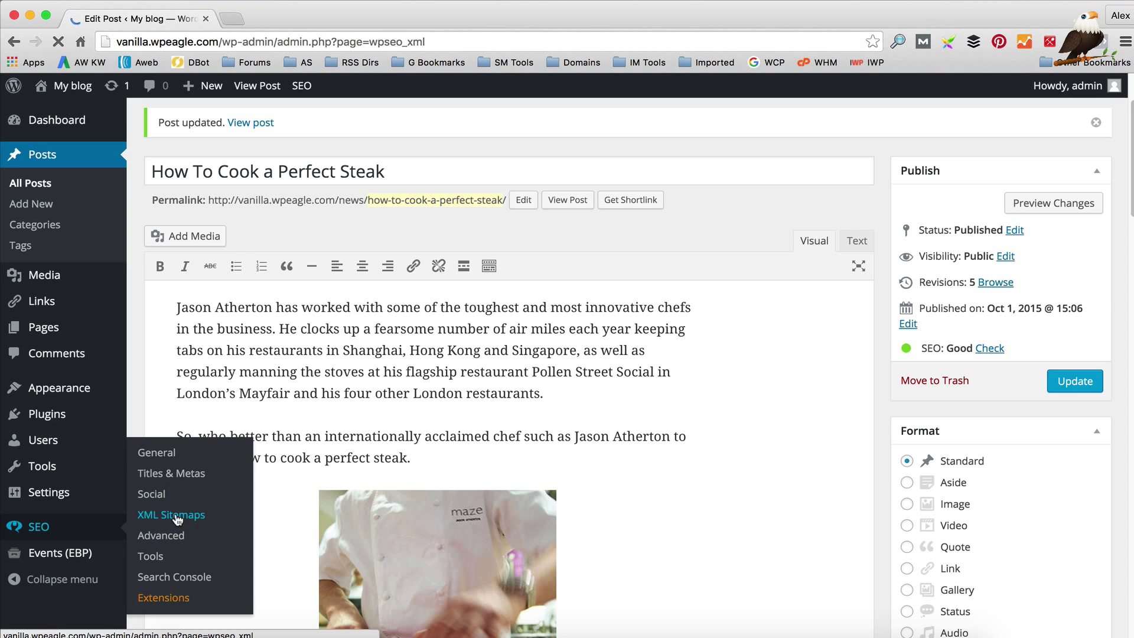
pyautogui.scroll(-1, 436, 384)
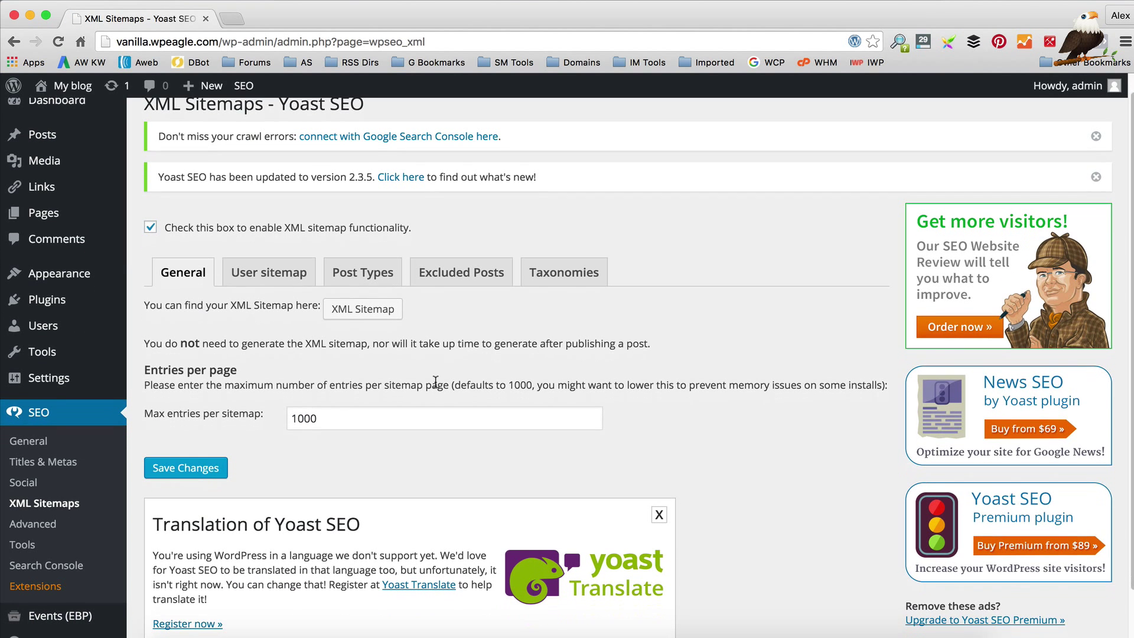
pyautogui.click(373, 315)
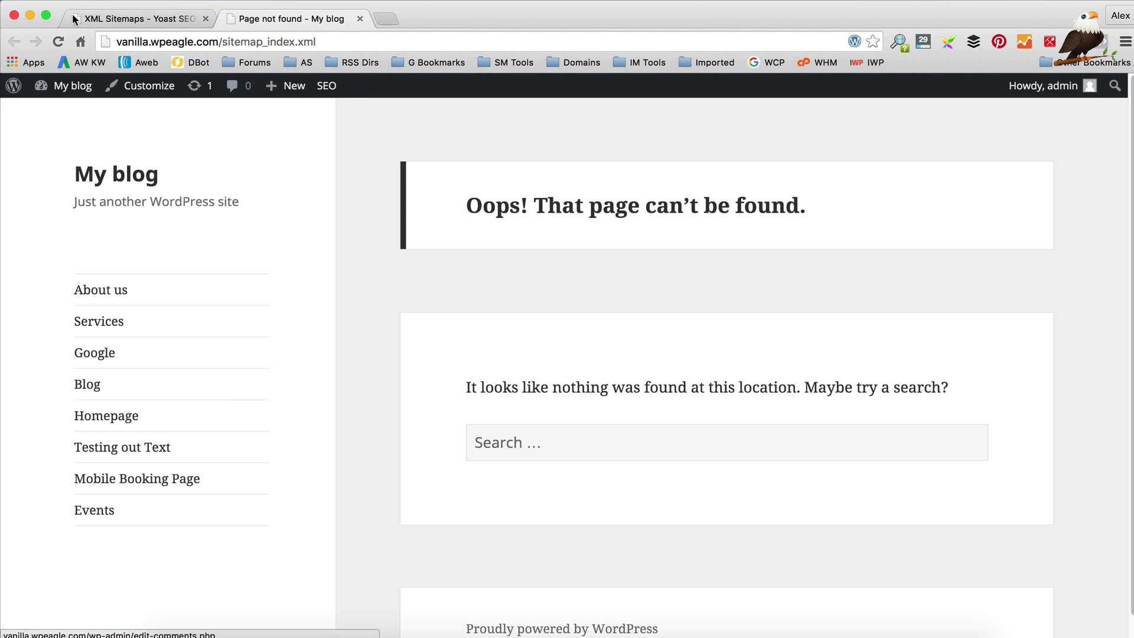
# Save the XML sitemap settings and load sitemap_index.xml listing its 4 sitemaps
pyautogui.click(125, 23)
pyautogui.scroll(-2, 482, 208)
pyautogui.click(180, 427)
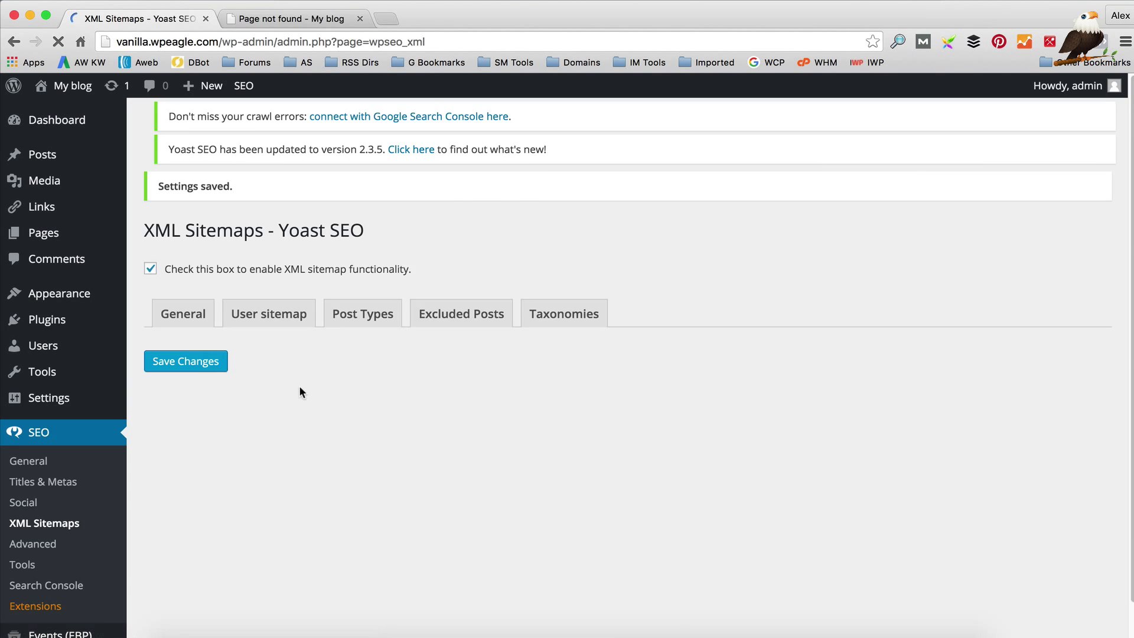
pyautogui.keyDown('super'); pyautogui.click(354, 367); pyautogui.keyUp('super')
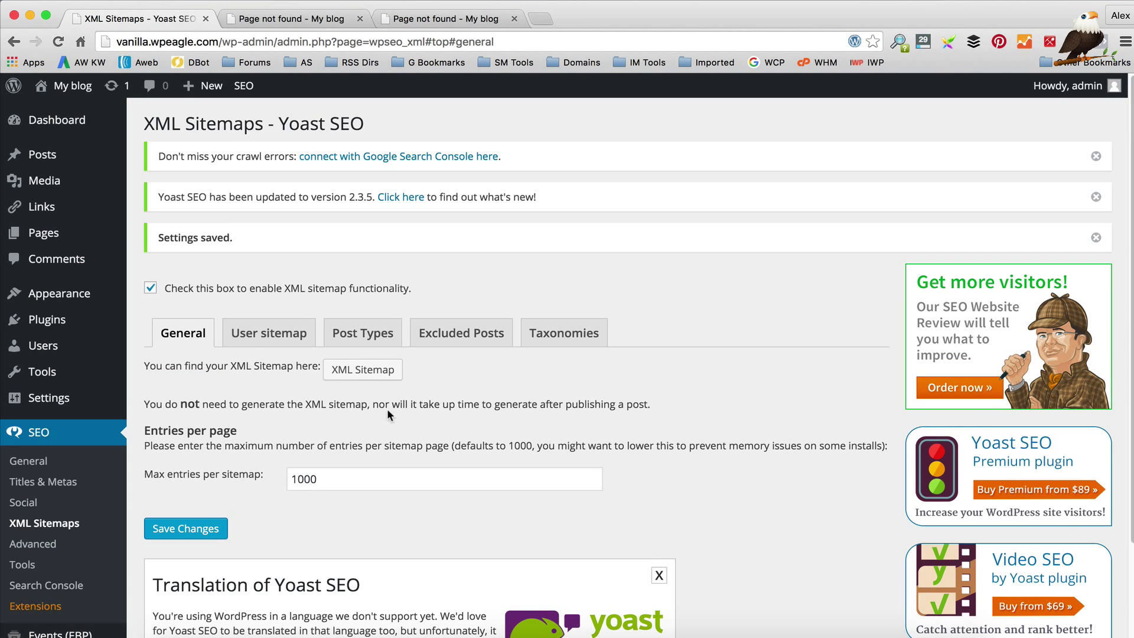
pyautogui.click(355, 364)
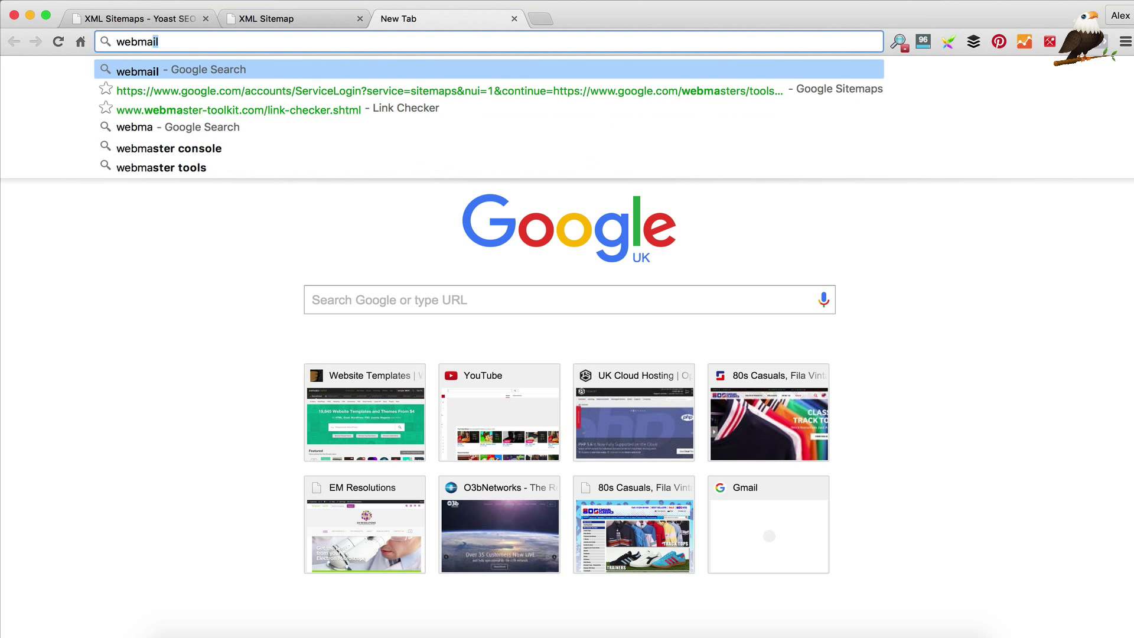
# Search for Google Webmasters, sign in to Search Console, and start adding a property
pyautogui.press('Return')
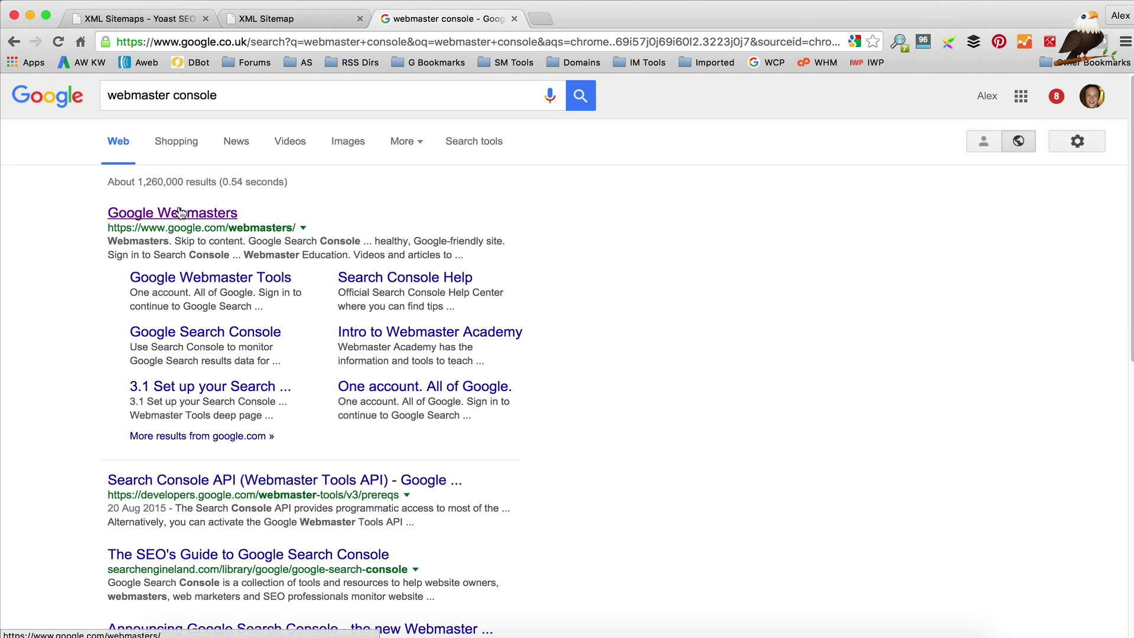
pyautogui.click(172, 213)
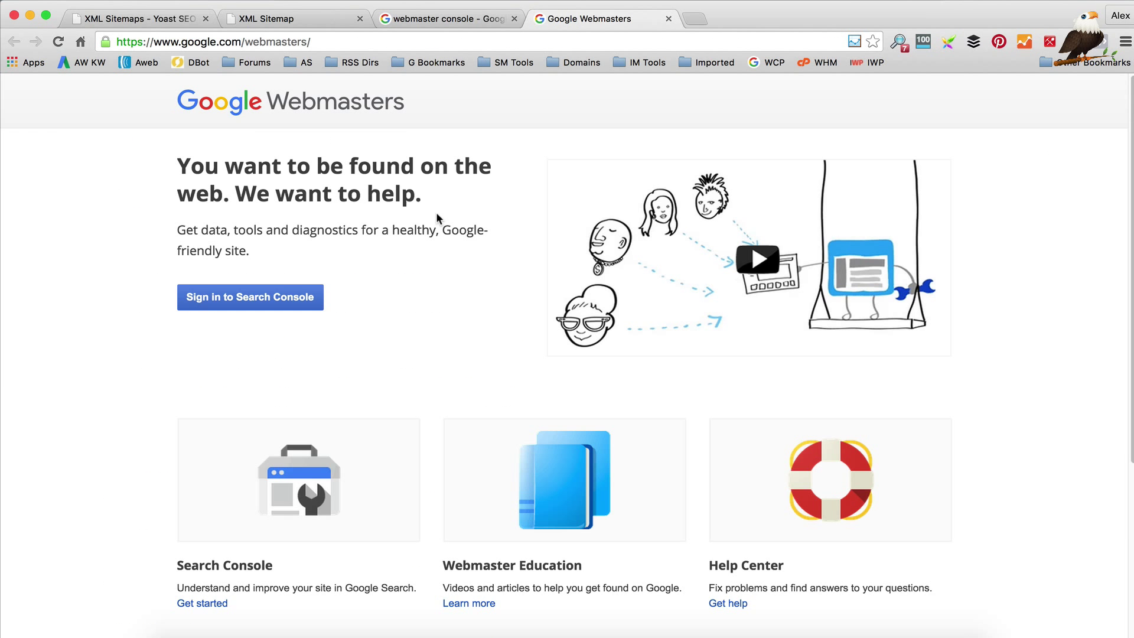
pyautogui.click(264, 307)
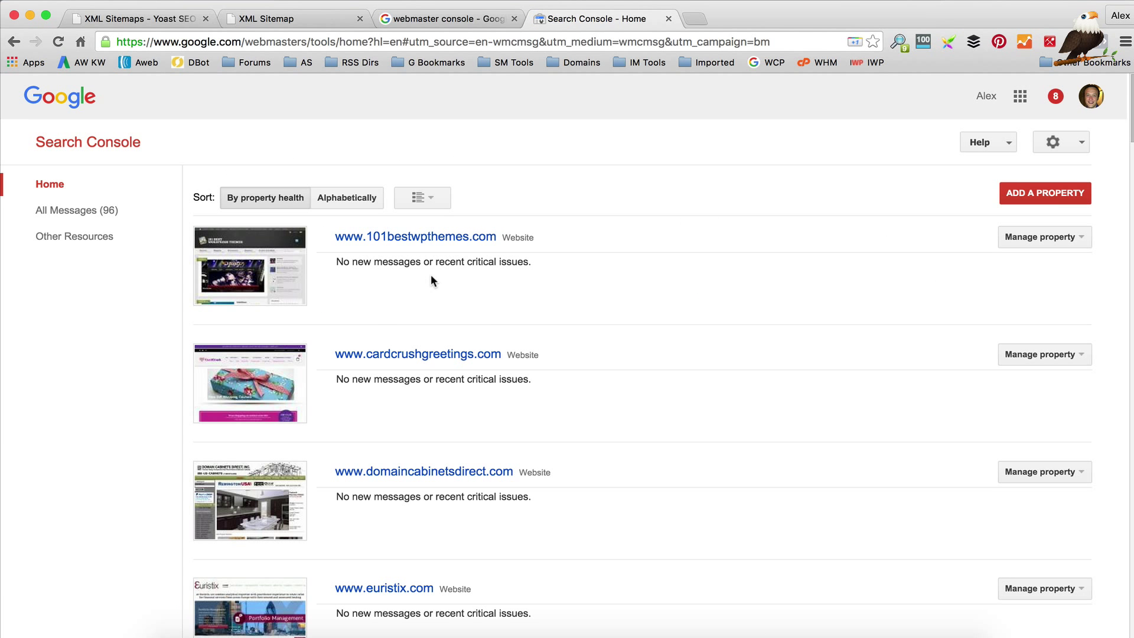
pyautogui.click(1058, 201)
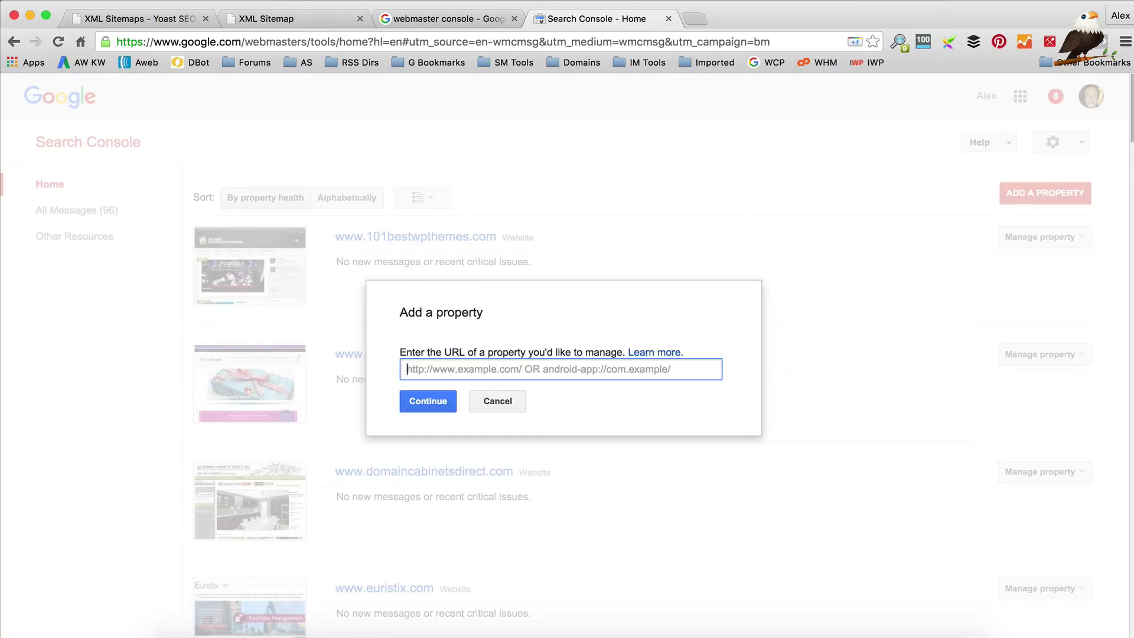
pyautogui.click(149, 18)
pyautogui.moveTo(218, 41); pyautogui.dragTo(95, 43)
pyautogui.press('super+c')
pyautogui.click(576, 19)
pyautogui.press('super+v')
pyautogui.click(446, 403)
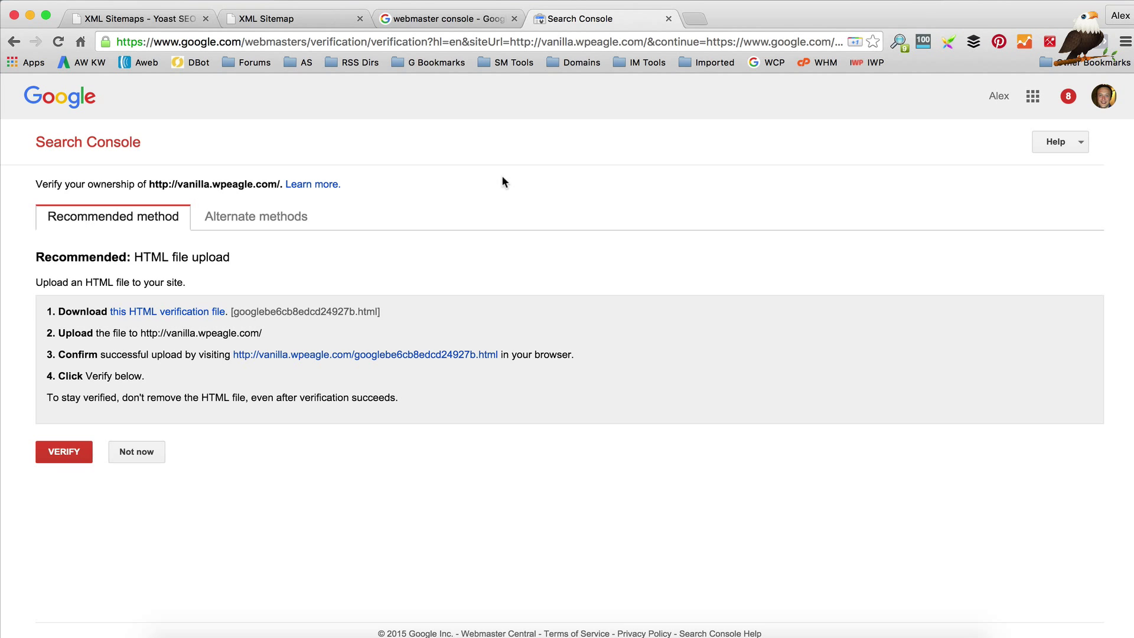
pyautogui.click(144, 22)
# Show Yoast SEO's General > Webmaster Tools fields and select the empty Google Search Console field
pyautogui.scroll(-3, 170, 303)
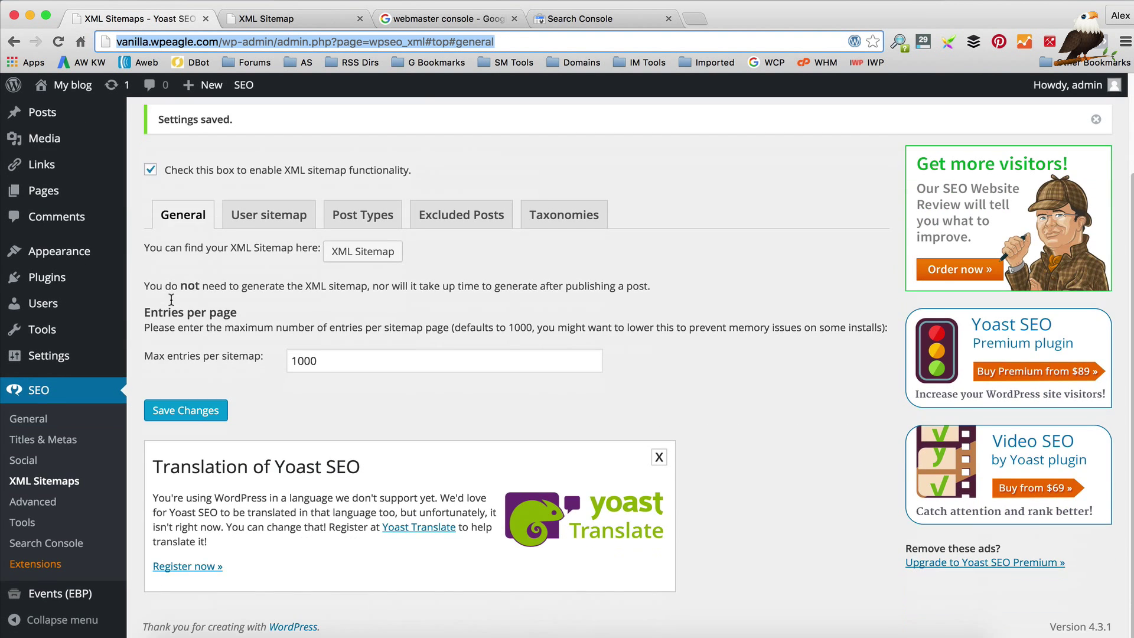
pyautogui.click(61, 426)
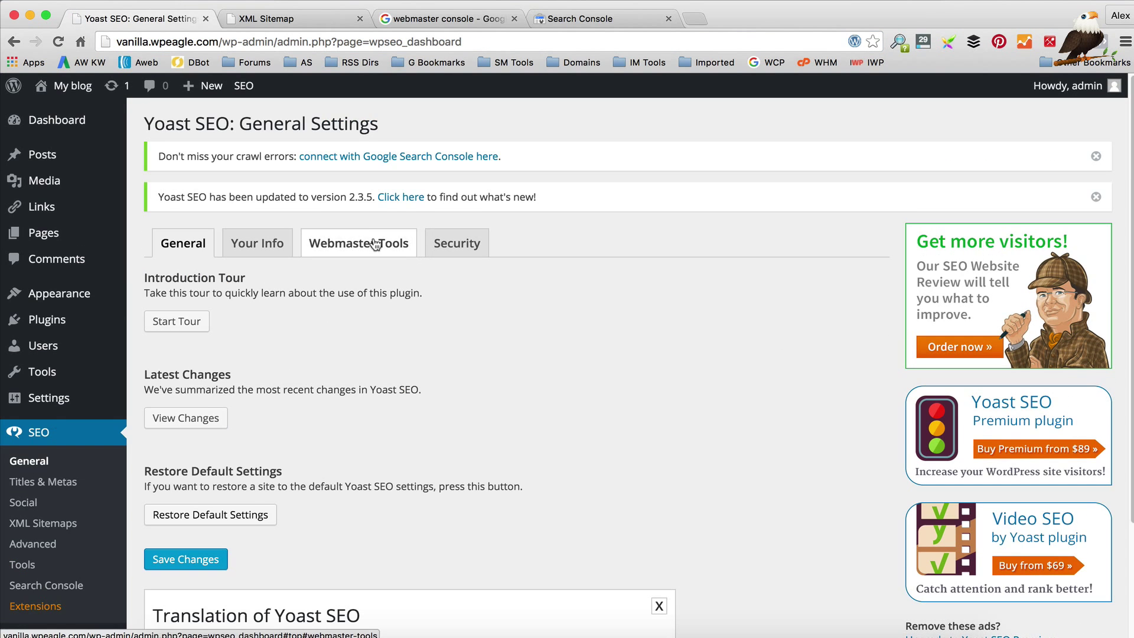
pyautogui.click(376, 234)
pyautogui.scroll(-1, 227, 293)
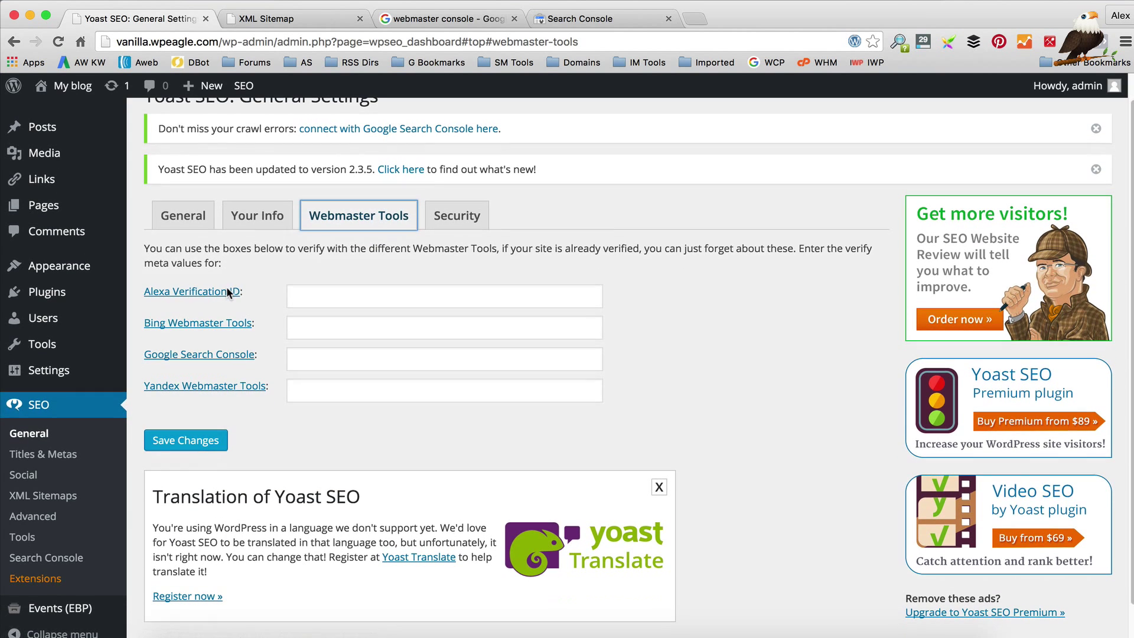
pyautogui.click(414, 360)
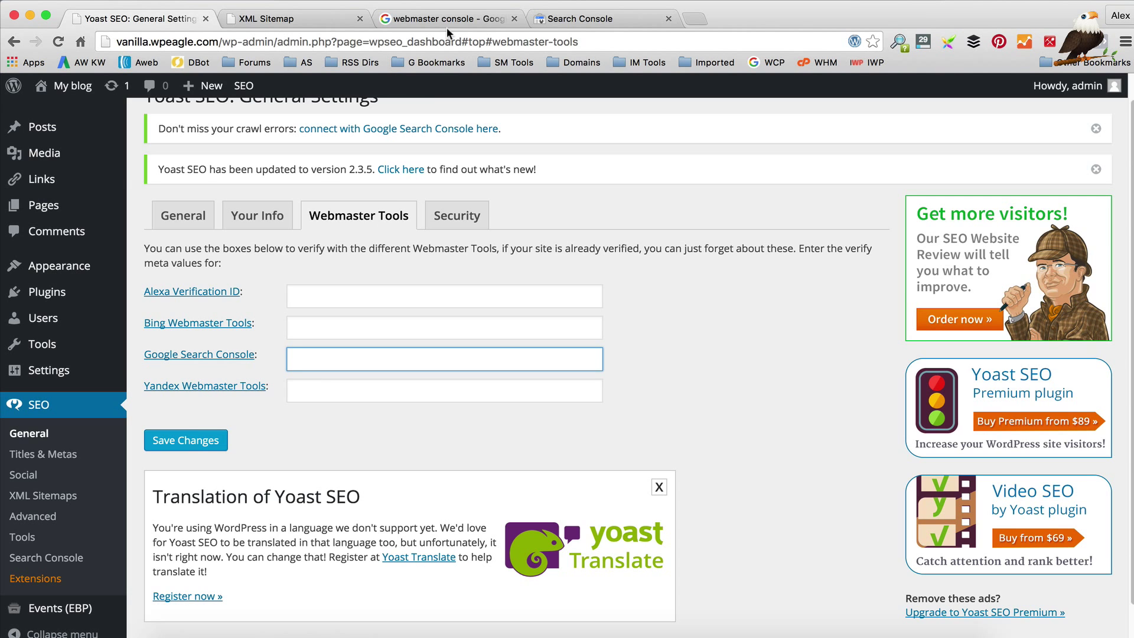
pyautogui.click(581, 18)
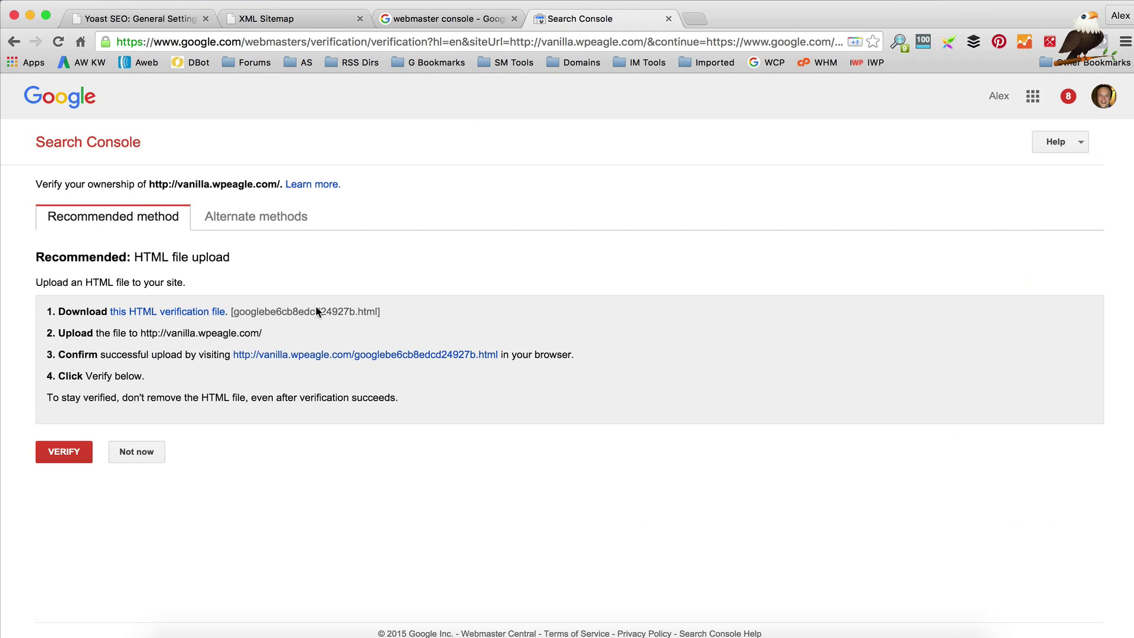
# Switch to the HTML tag alternate method and select the google-site-verification meta tag
pyautogui.click(235, 221)
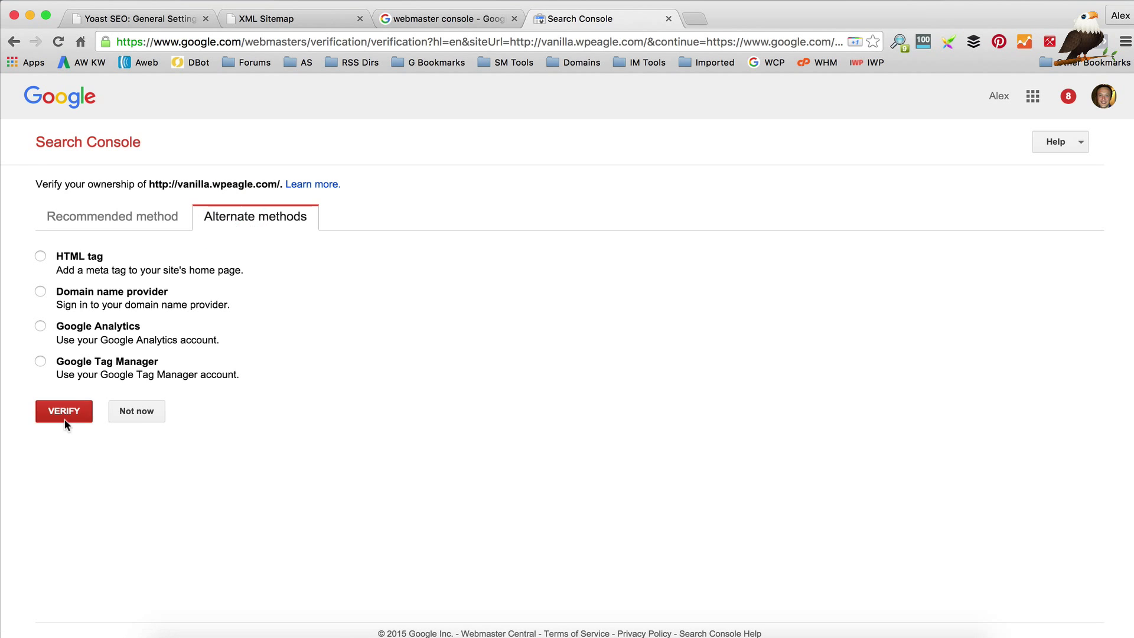
pyautogui.click(41, 256)
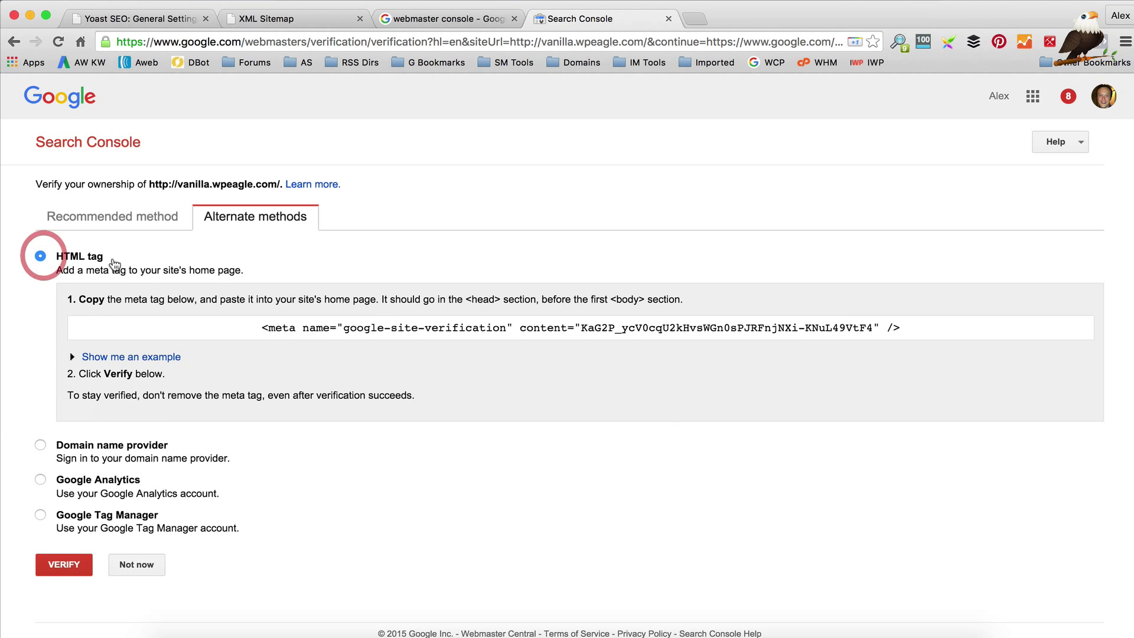
pyautogui.moveTo(874, 327)
pyautogui.mouseDown()
pyautogui.moveTo(580, 329)
pyautogui.moveTo(871, 326)
pyautogui.mouseUp()
pyautogui.tripleClick(582, 330)
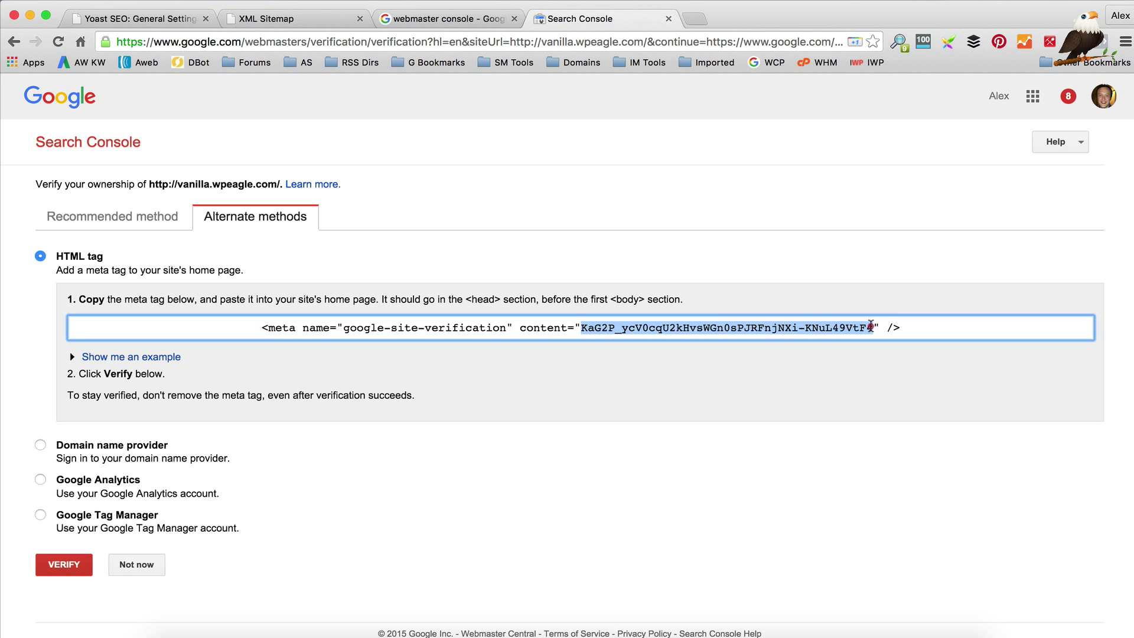
pyautogui.click(870, 327)
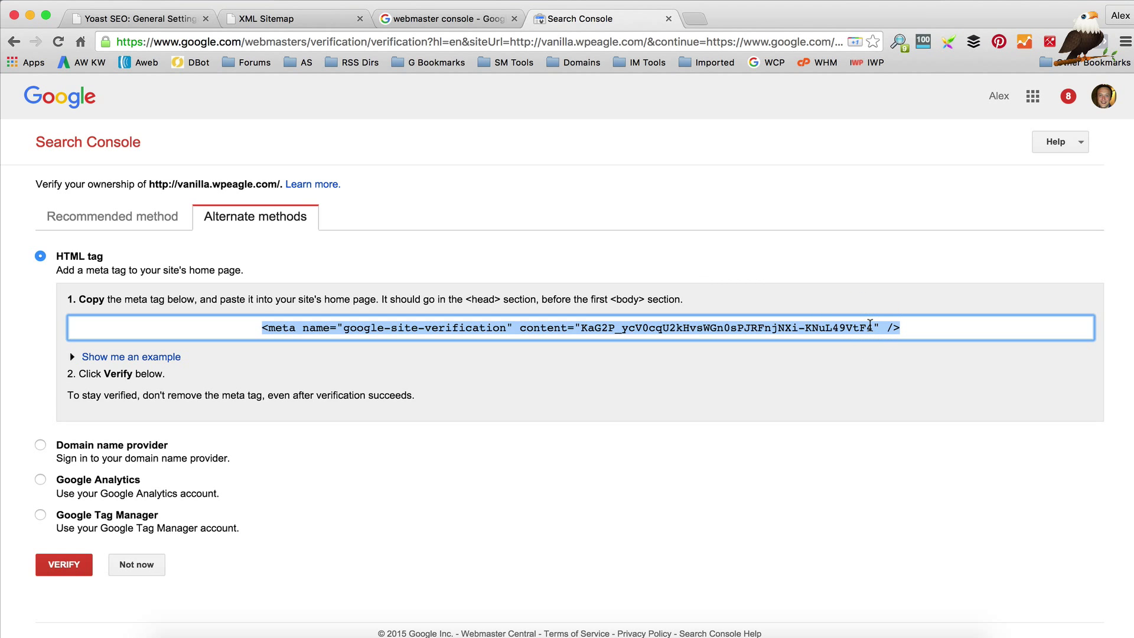
# Paste the meta tag into Yoast's Google Search Console field, trim it to the code, and save
pyautogui.click(155, 18)
pyautogui.press('super+v')
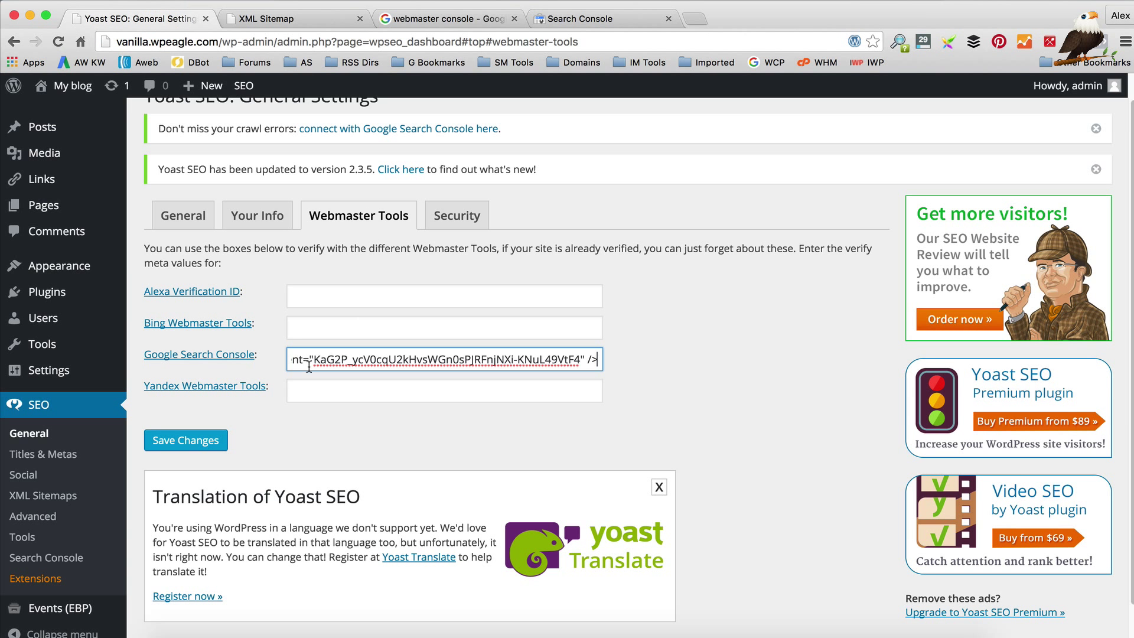
pyautogui.moveTo(313, 359); pyautogui.dragTo(195, 359)
pyautogui.press('BackSpace')
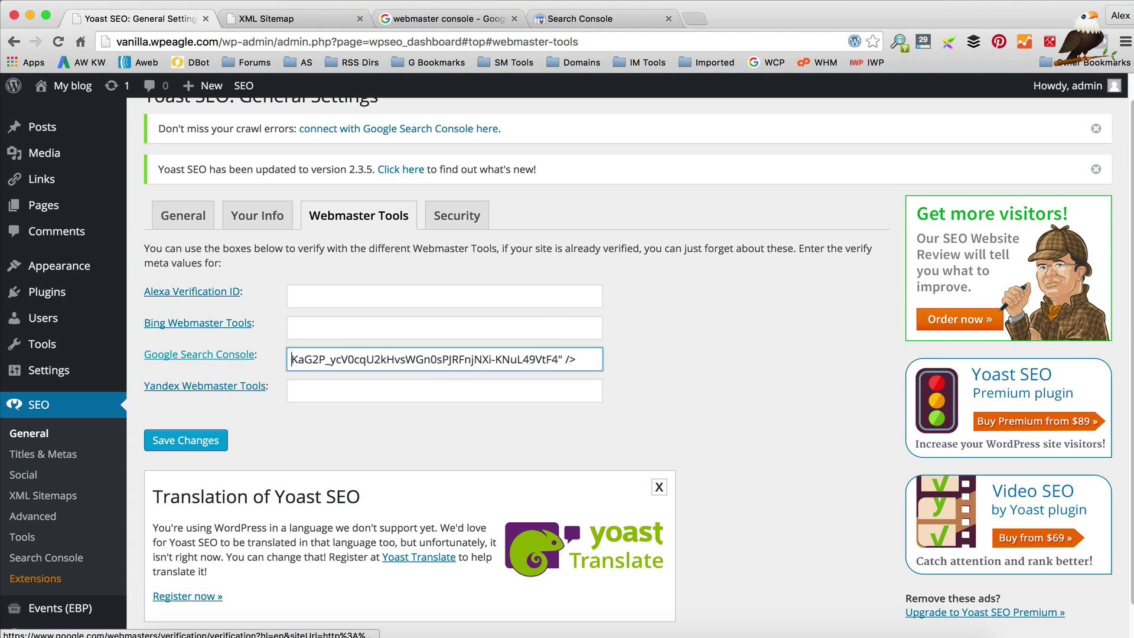
pyautogui.moveTo(560, 359); pyautogui.dragTo(594, 359)
pyautogui.press('BackSpace')
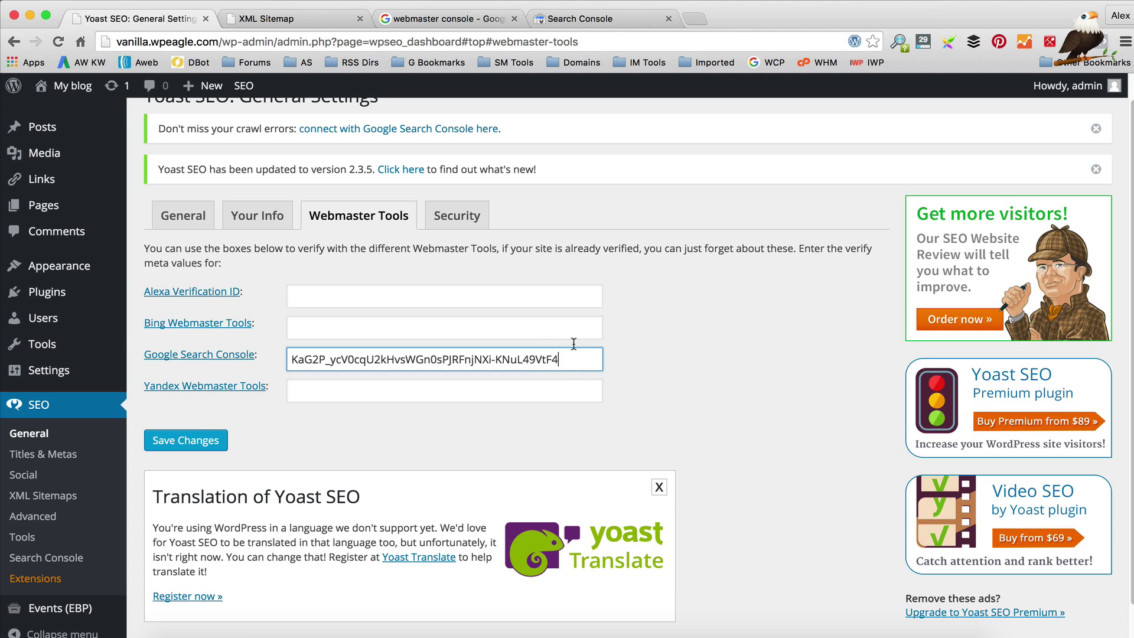
pyautogui.click(194, 434)
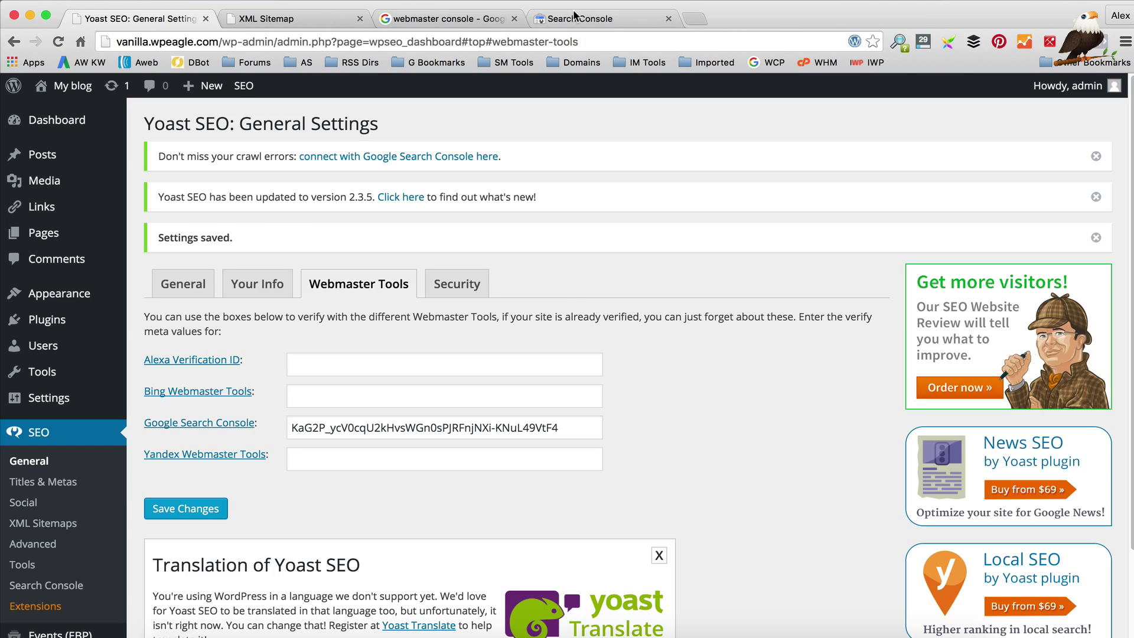
# Confirm ownership of vanilla.wpeagle.com and open its empty Search Console dashboard
pyautogui.click(574, 18)
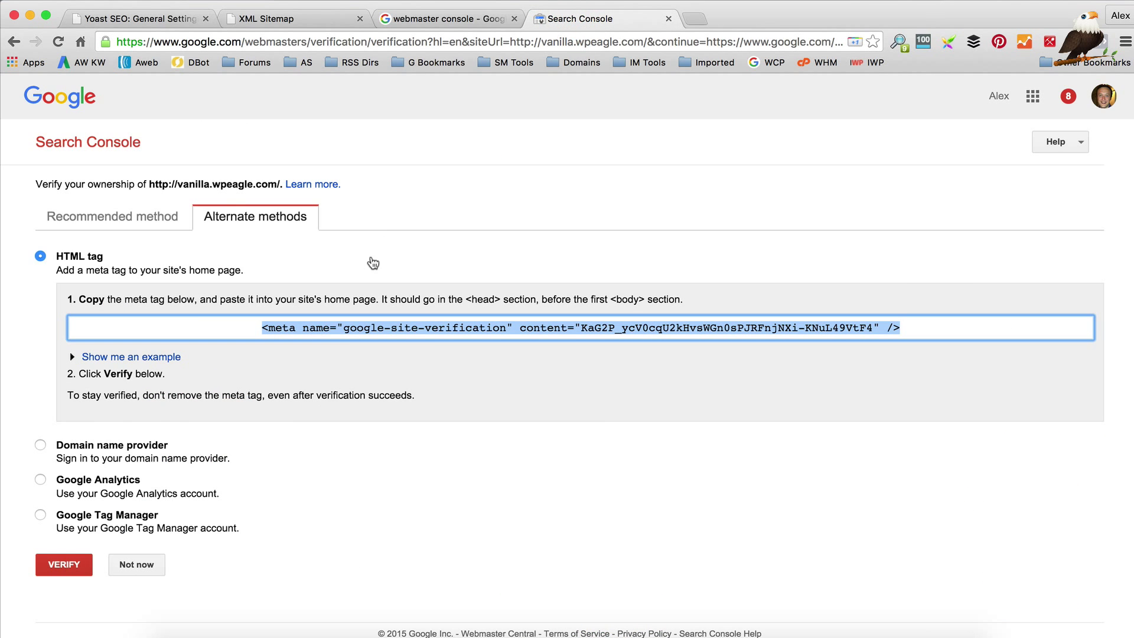
pyautogui.click(63, 564)
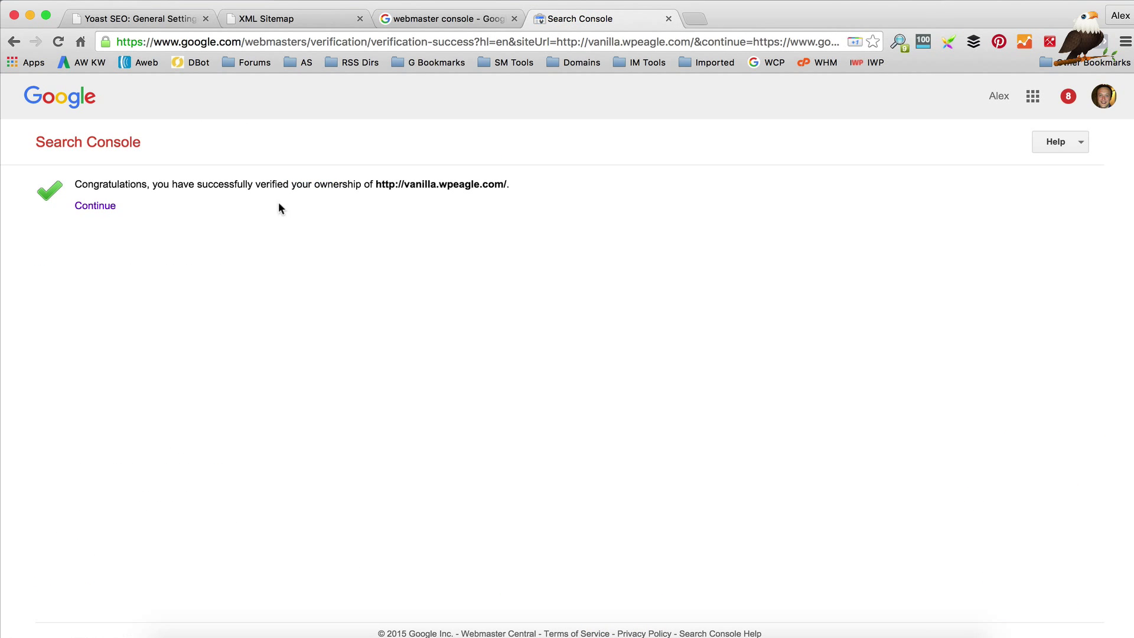
pyautogui.click(98, 206)
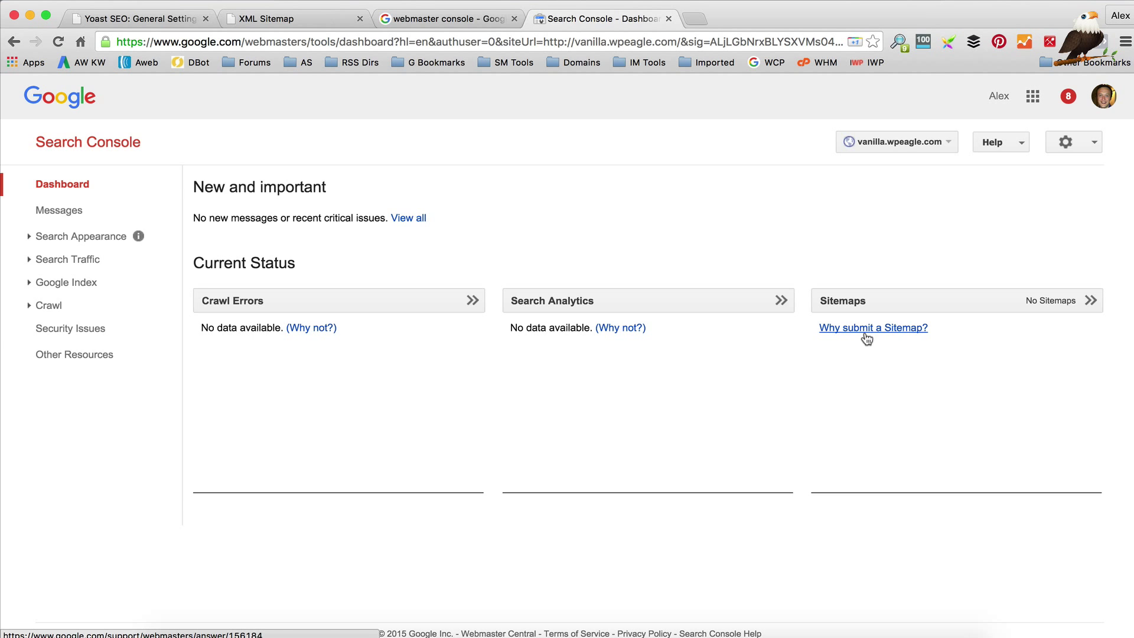
# Open the Crawl > Sitemaps report and start adding a new sitemap
pyautogui.click(76, 306)
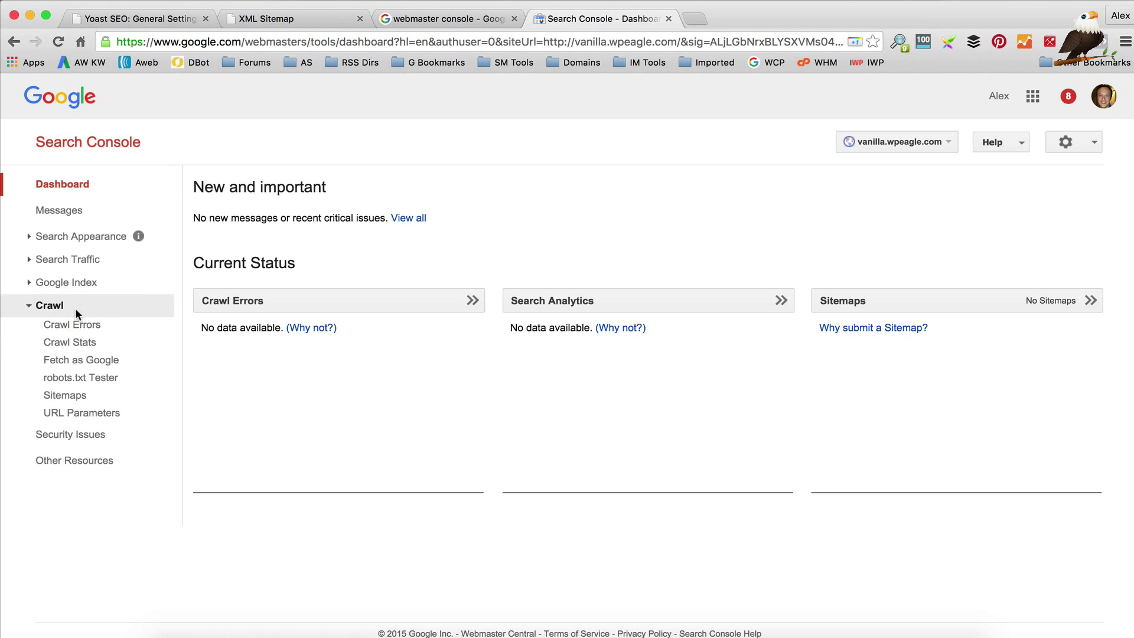
pyautogui.click(69, 395)
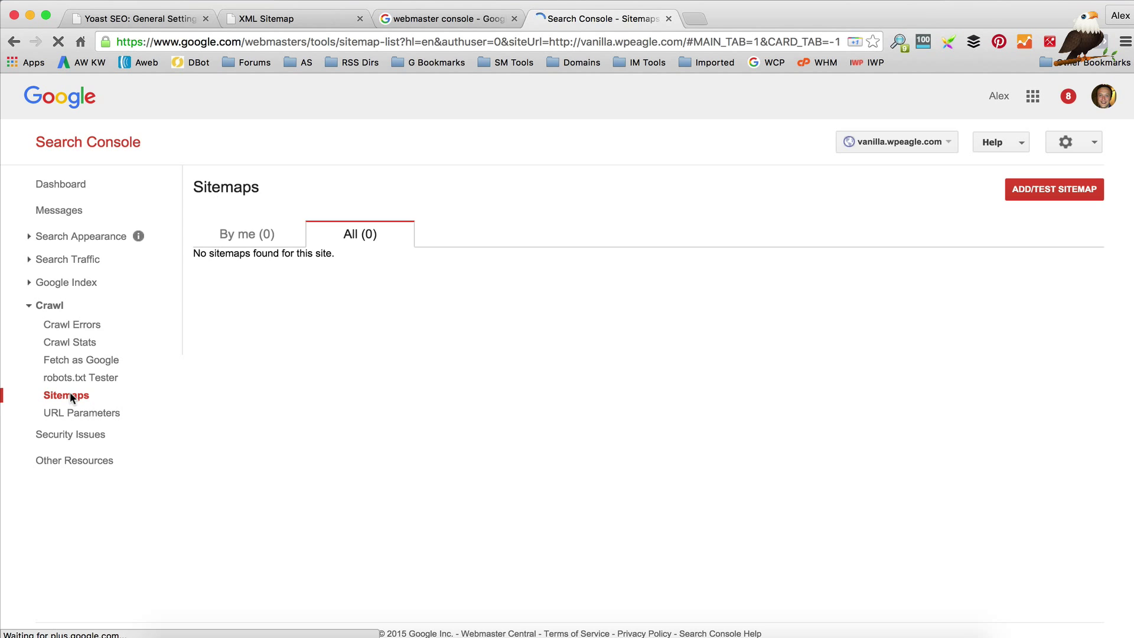
pyautogui.click(1041, 192)
# Submit sitemap_index.xml and refresh to see it listed as Pending
pyautogui.click(1011, 248)
pyautogui.write('sitemap')
pyautogui.click(315, 21)
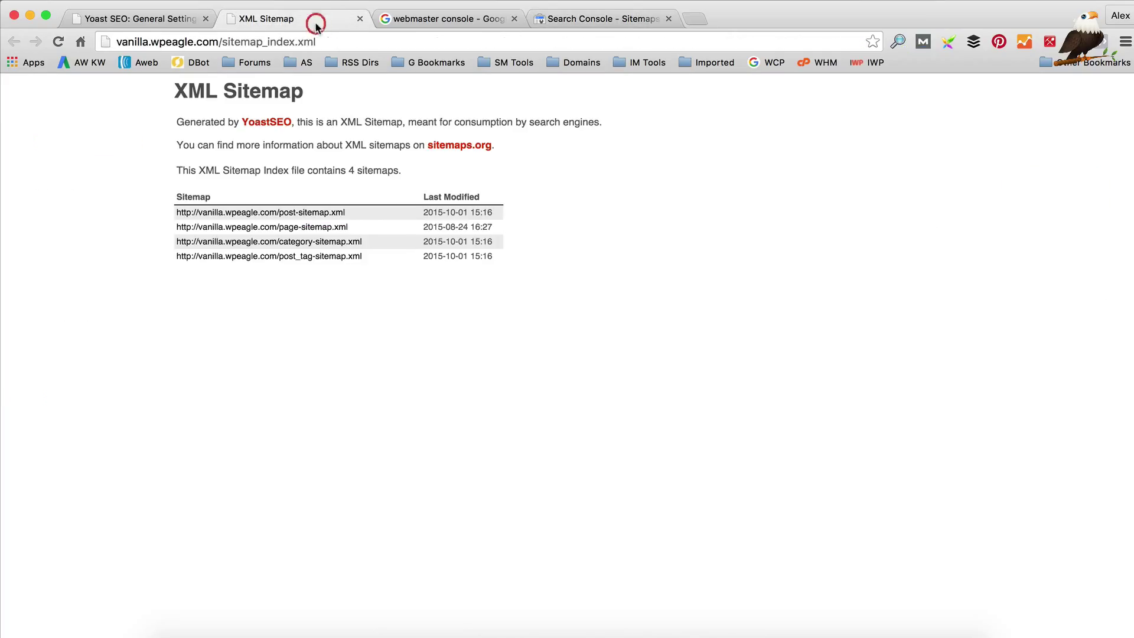
pyautogui.click(582, 19)
pyautogui.write(')')
pyautogui.press('BackSpace')
pyautogui.write('_index.xml')
pyautogui.click(939, 273)
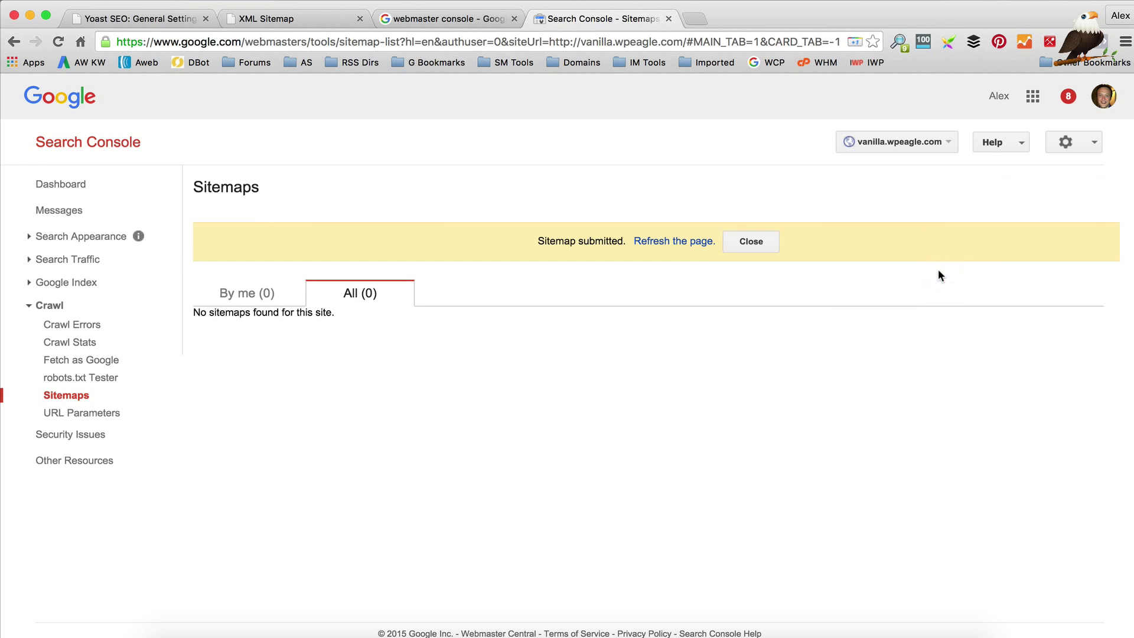
pyautogui.click(684, 242)
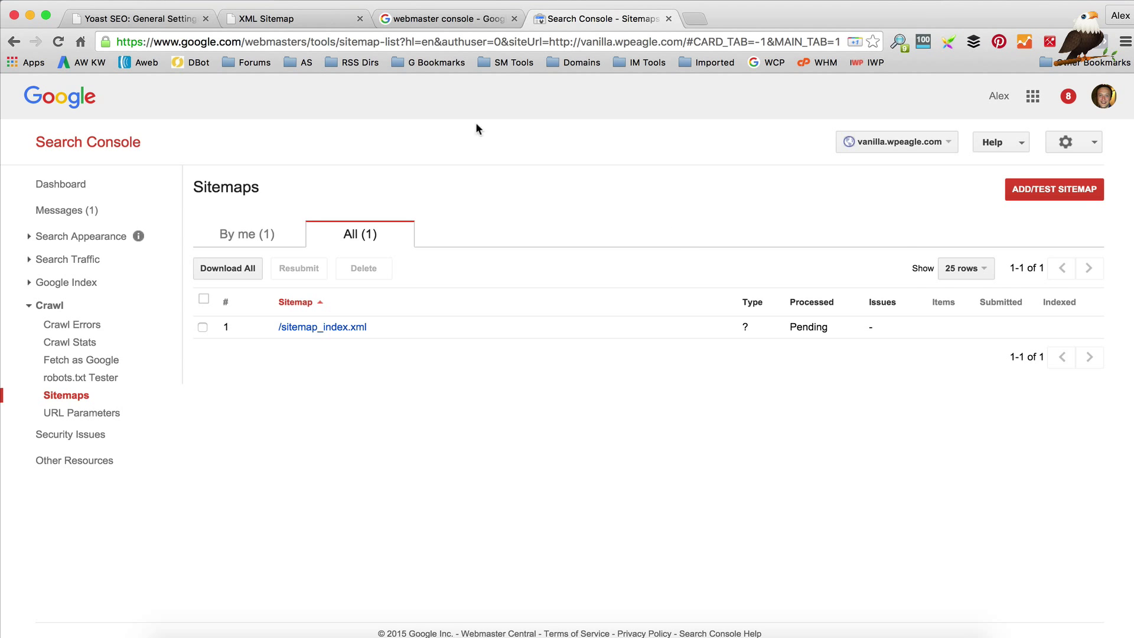
pyautogui.click(171, 18)
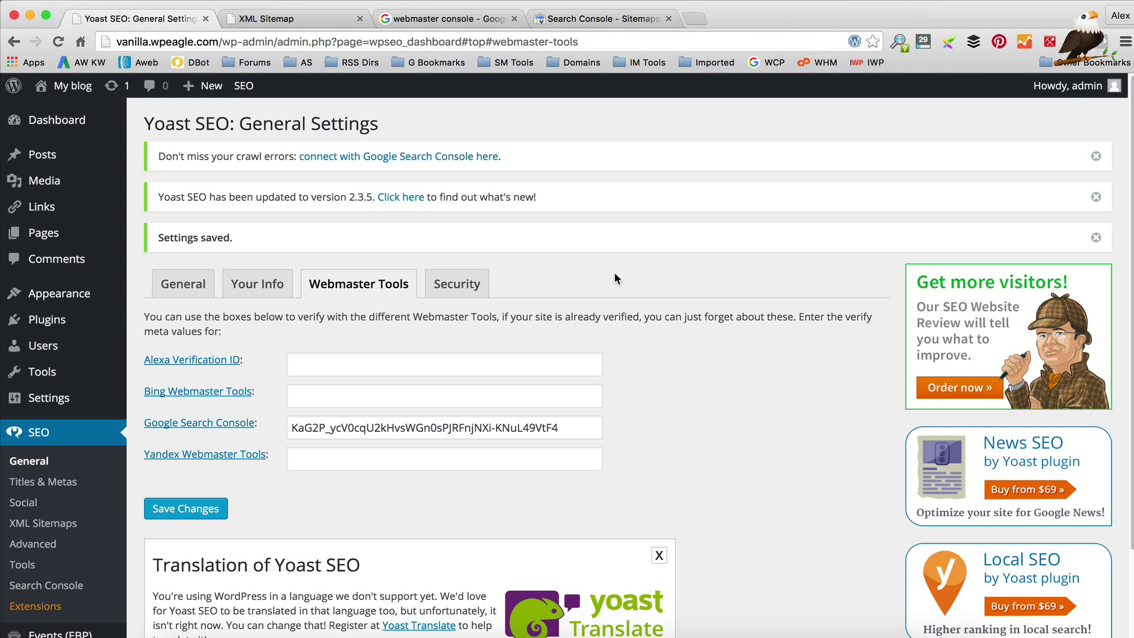